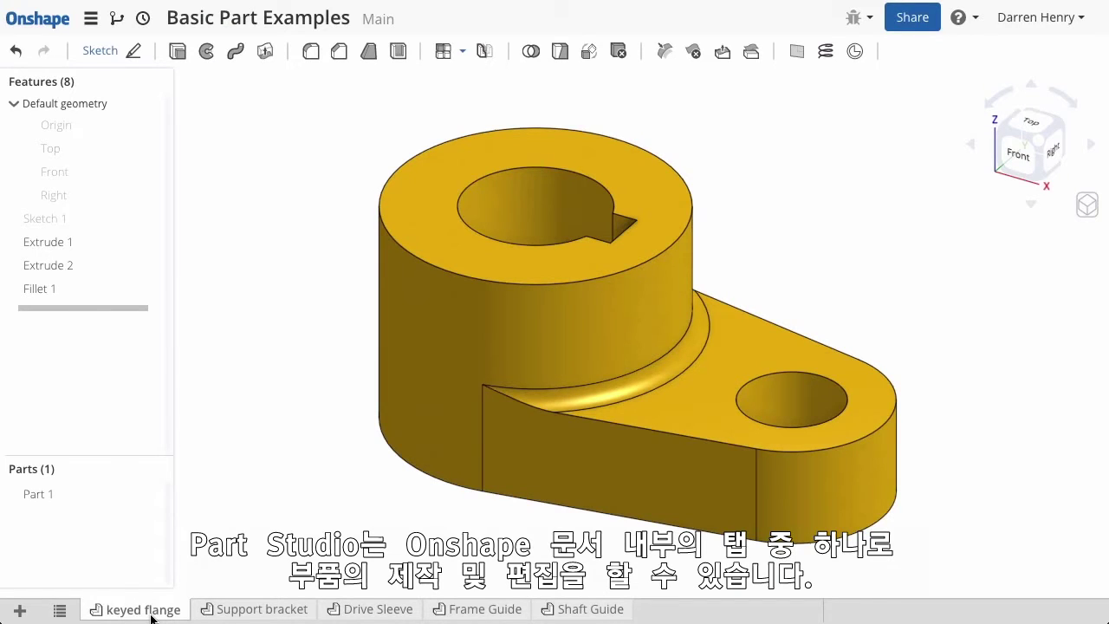
Step: Review the Support bracket, Drive Sleeve, Frame Guide and Shaft Guide part studios, orbiting the Shaft Guide bracket
left_click(243, 615)
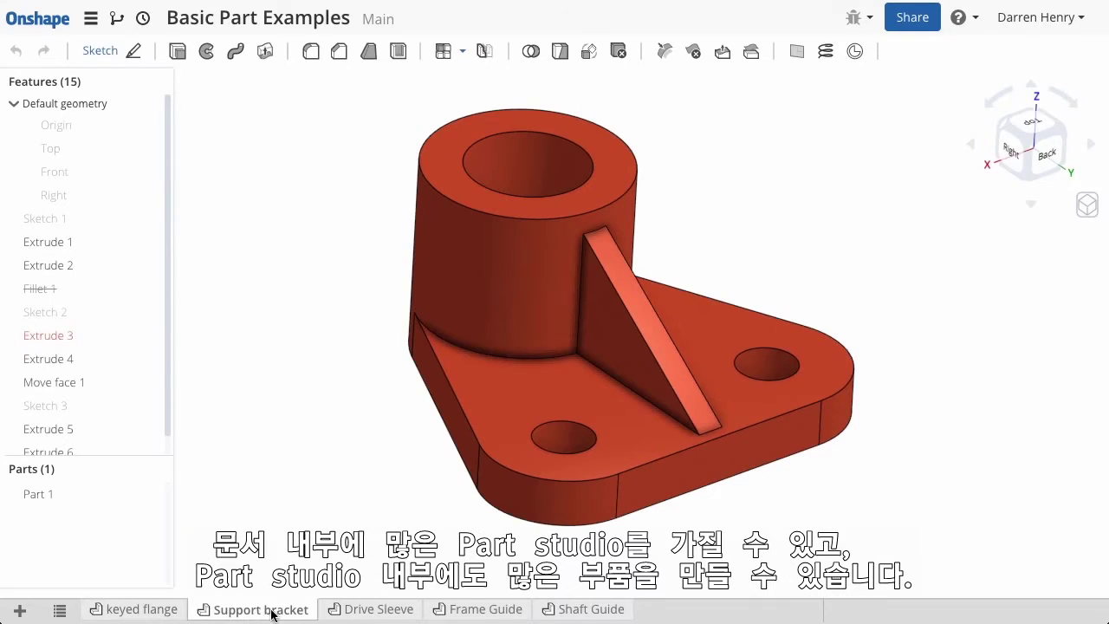
left_click(375, 612)
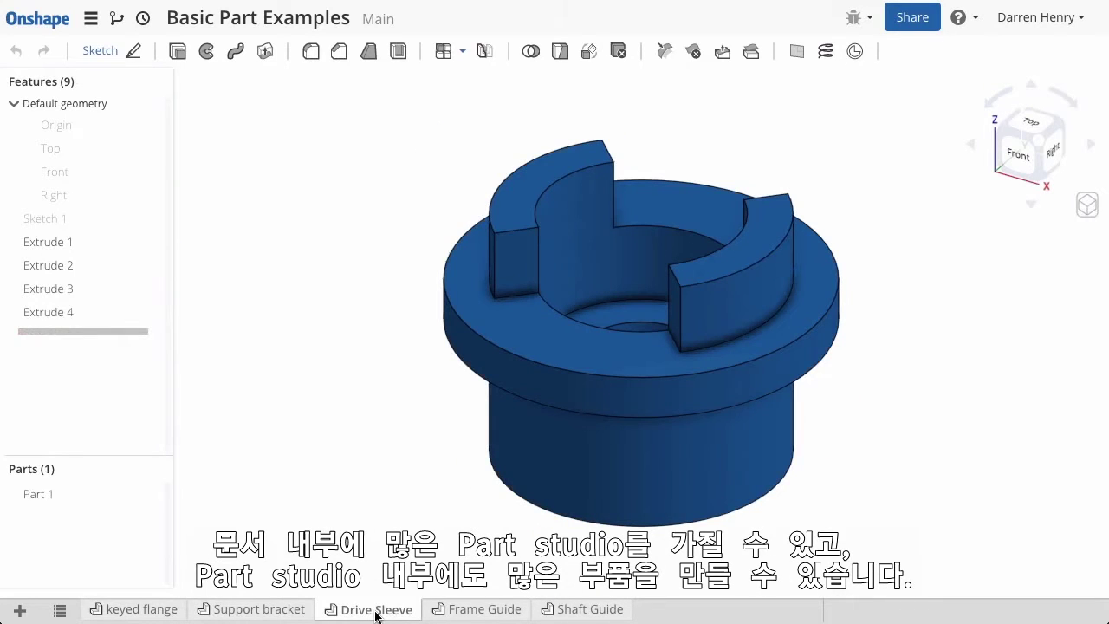
left_click(464, 611)
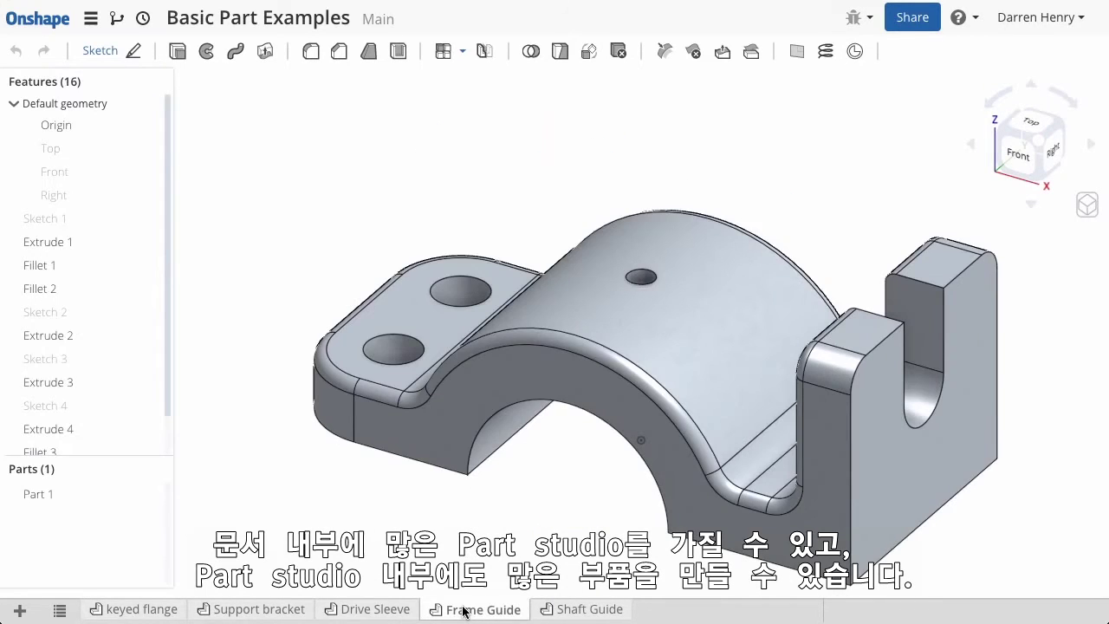
left_click(570, 609)
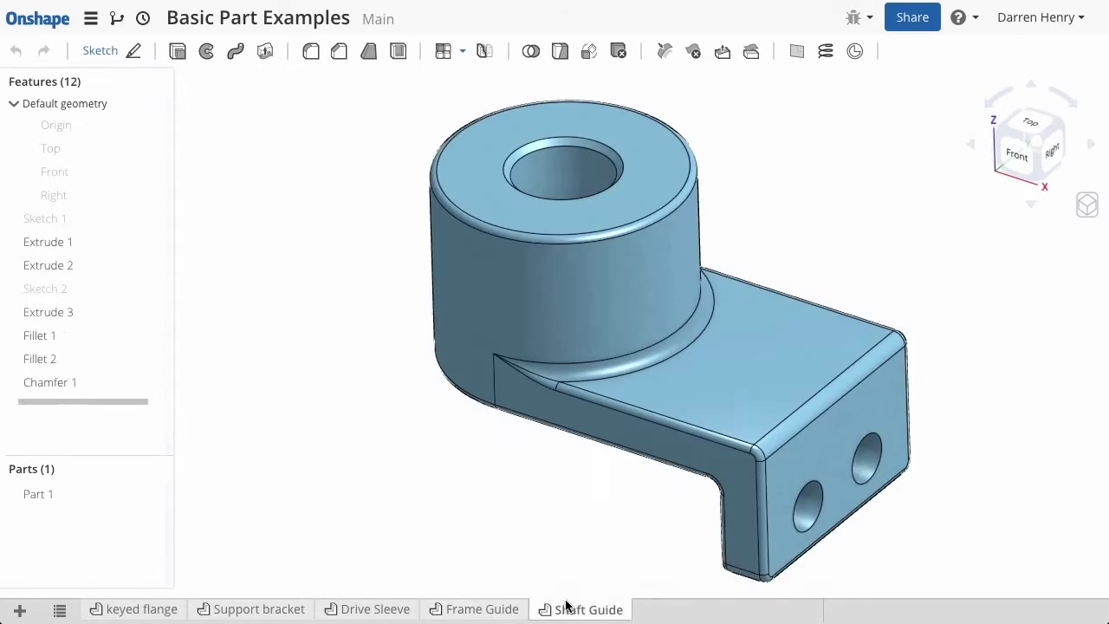
mouse_move(578, 534)
right_mouse_down()
mouse_move(531, 491)
mouse_move(396, 473)
mouse_move(391, 522)
mouse_move(581, 546)
right_mouse_up()
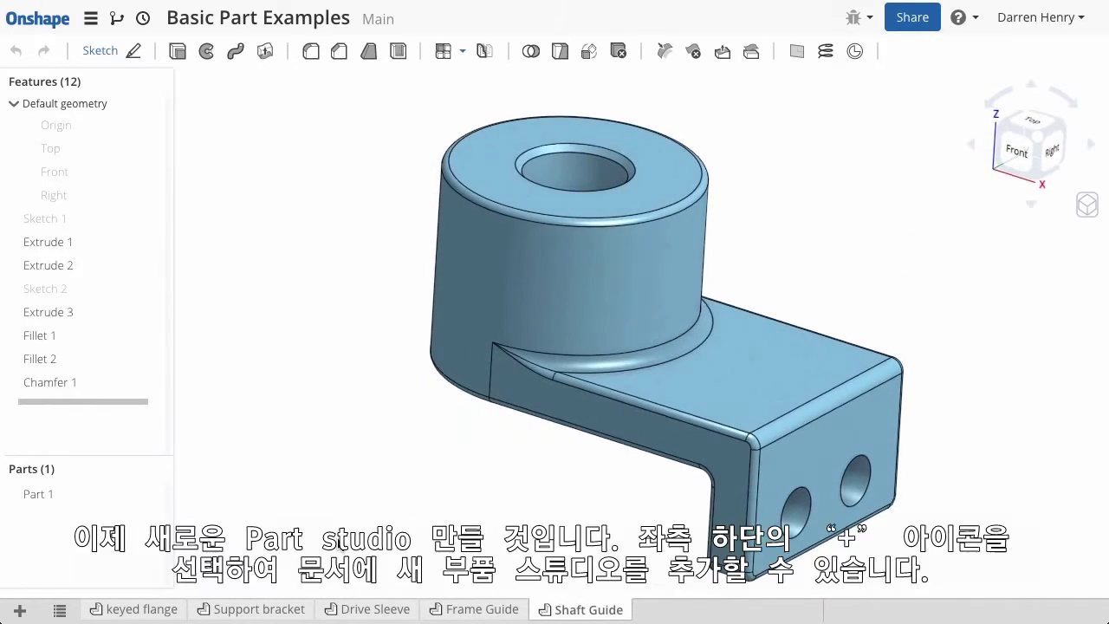
Step: Add a new empty Part Studio 1 to the document from the + menu
left_click(21, 611)
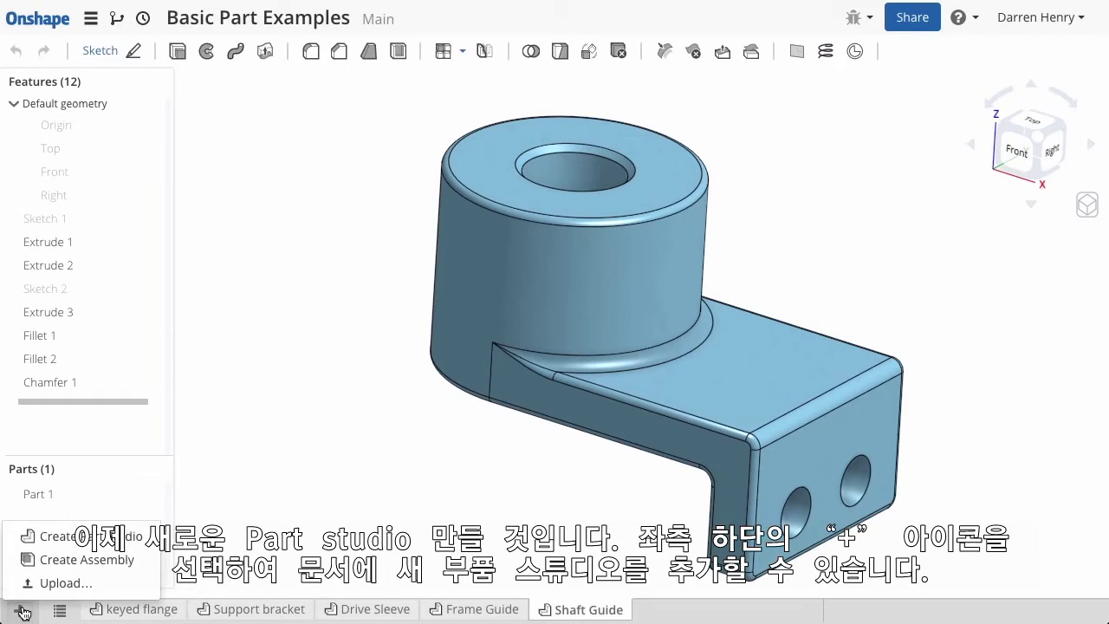
left_click(58, 538)
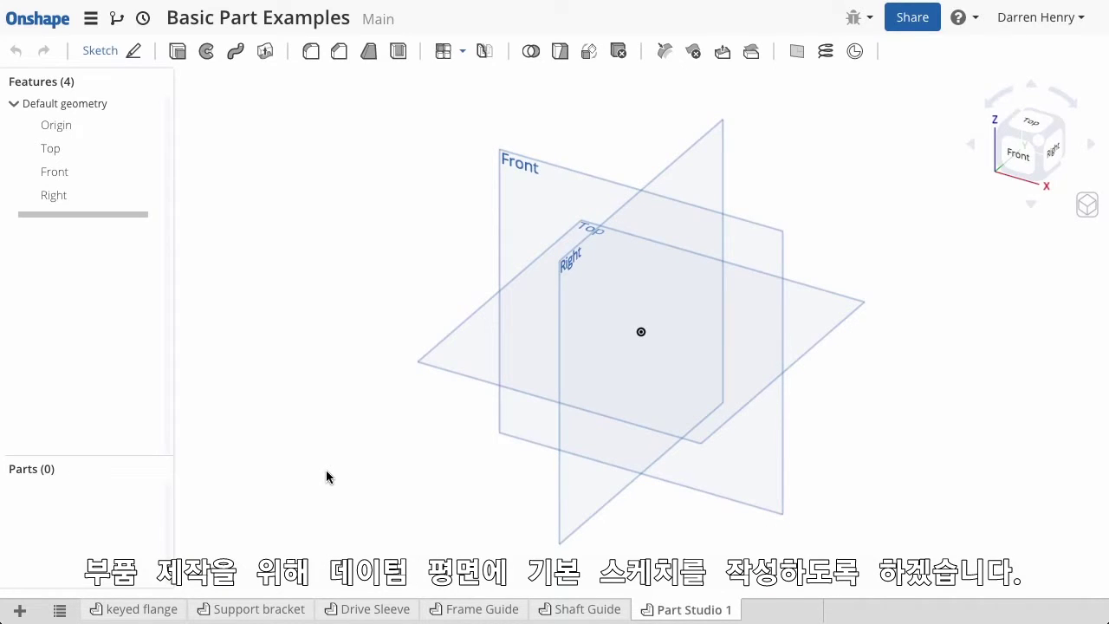
Step: Start Sketch 1 on the Top plane, view it normal to the plane, and hide the planes
left_click(441, 368)
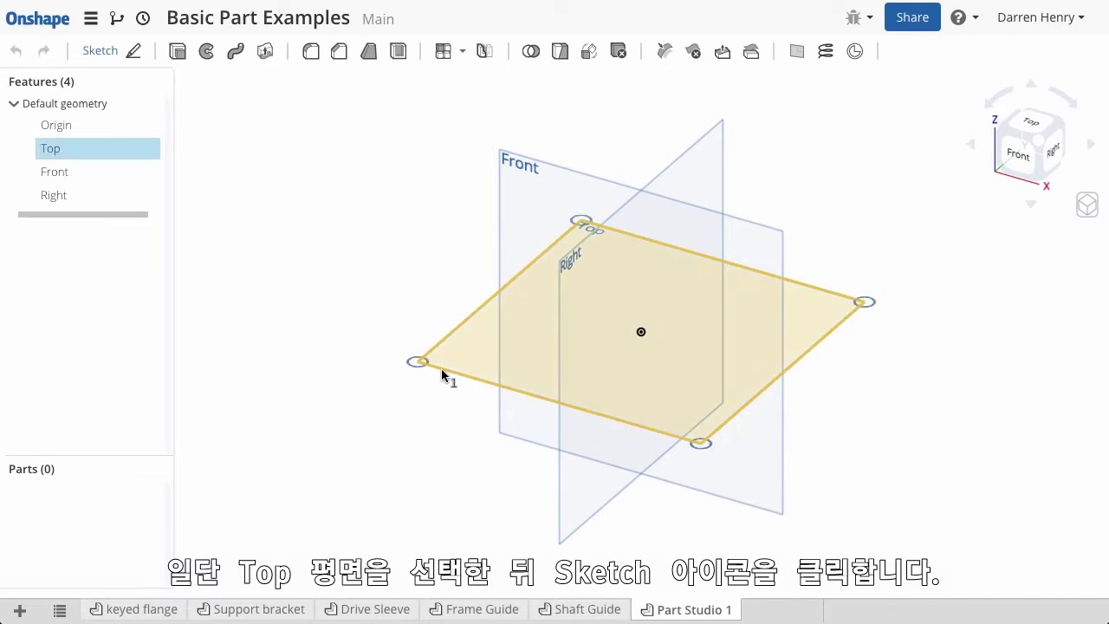
left_click(107, 55)
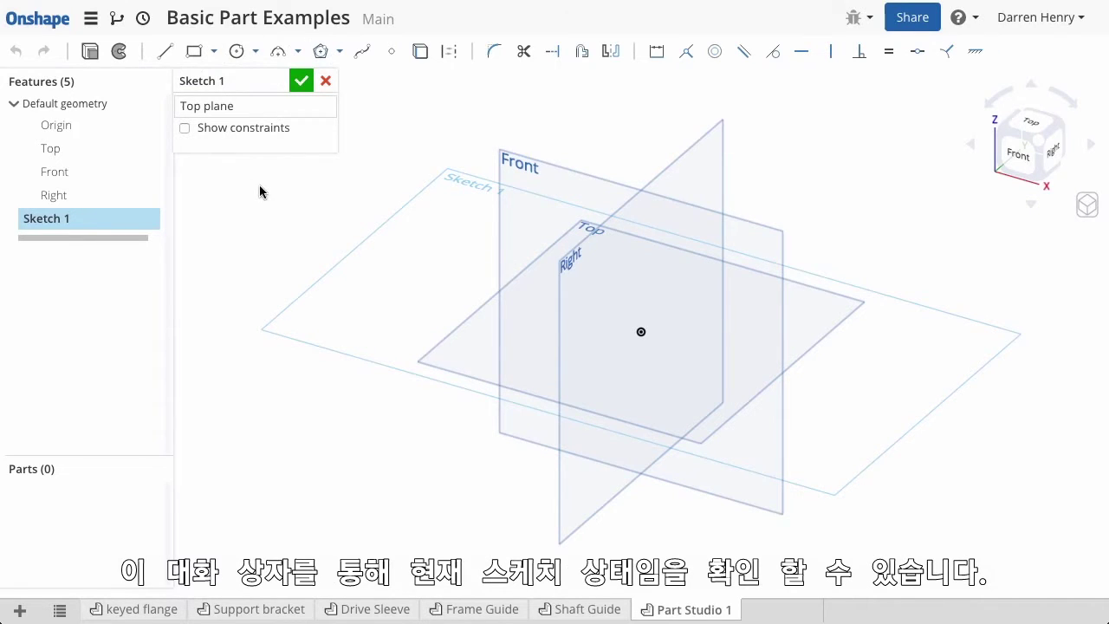
right_click(401, 137)
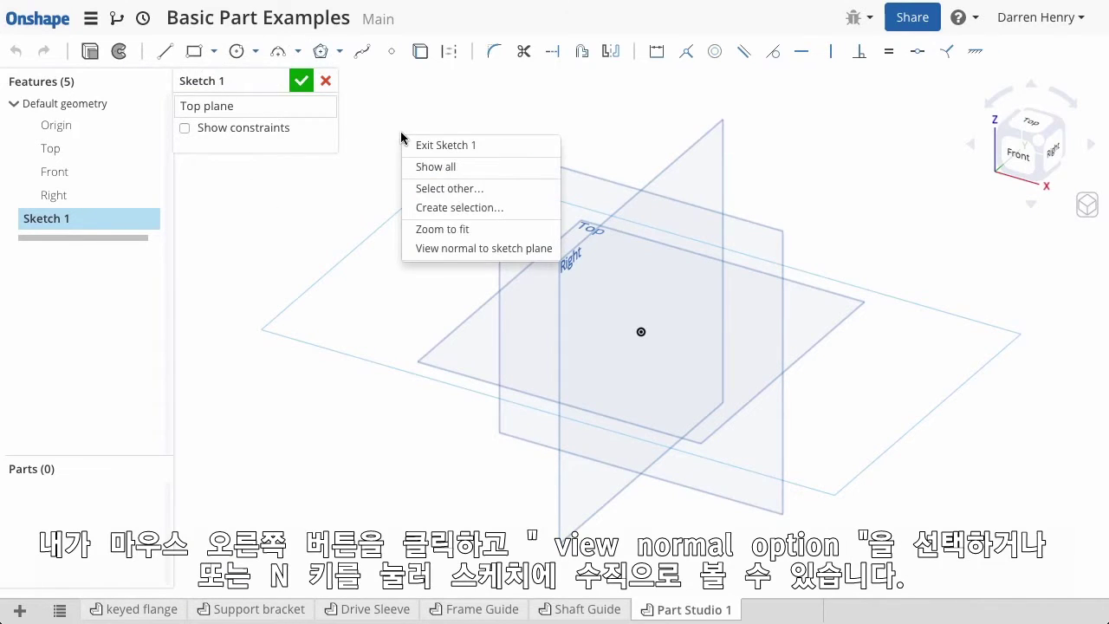
left_click(451, 249)
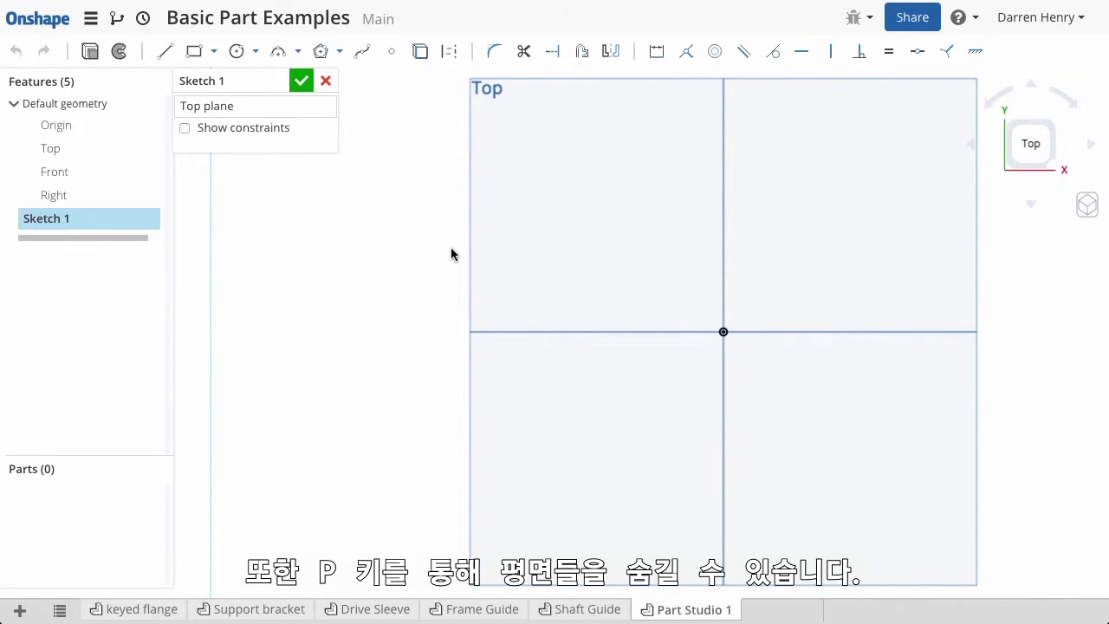
key("p")
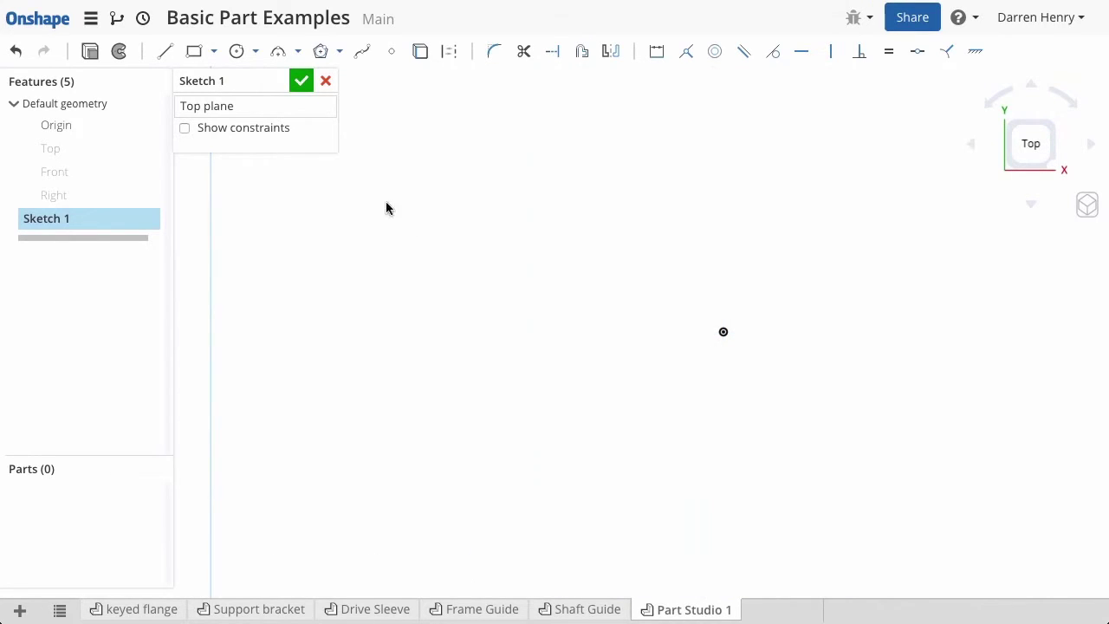
Step: Draw a centre-point rectangle centred on the origin
left_click(214, 54)
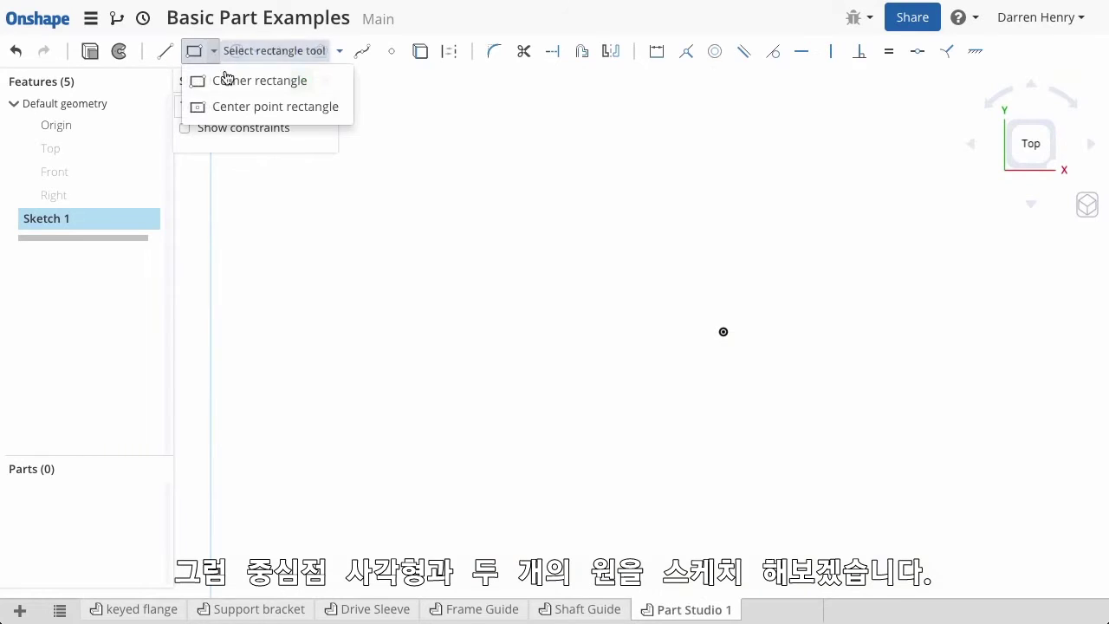
left_click(253, 109)
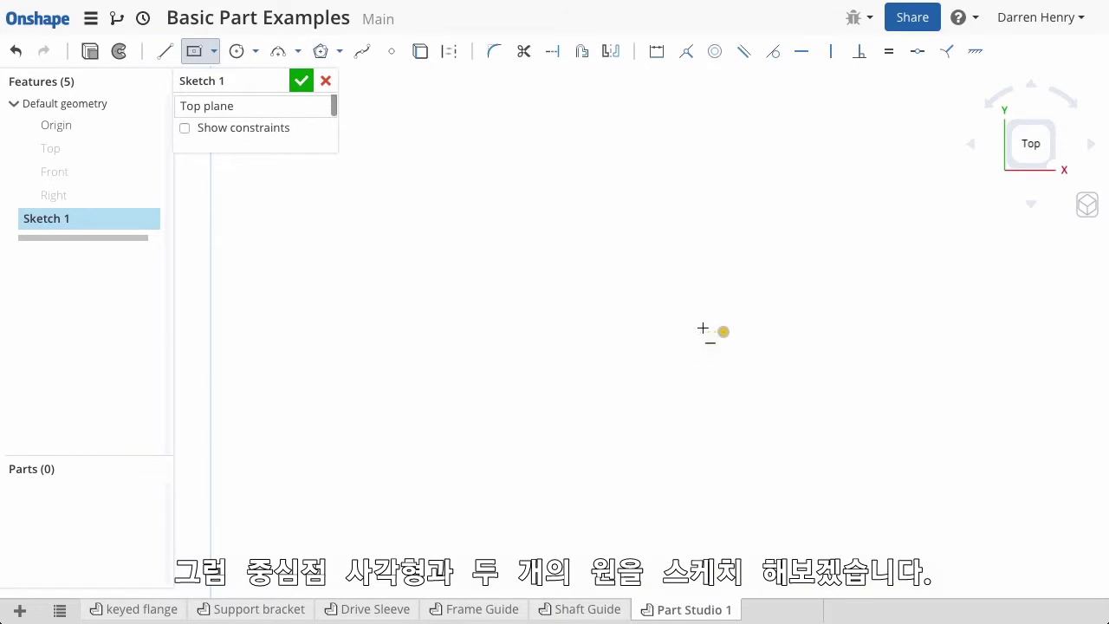
left_click(724, 332)
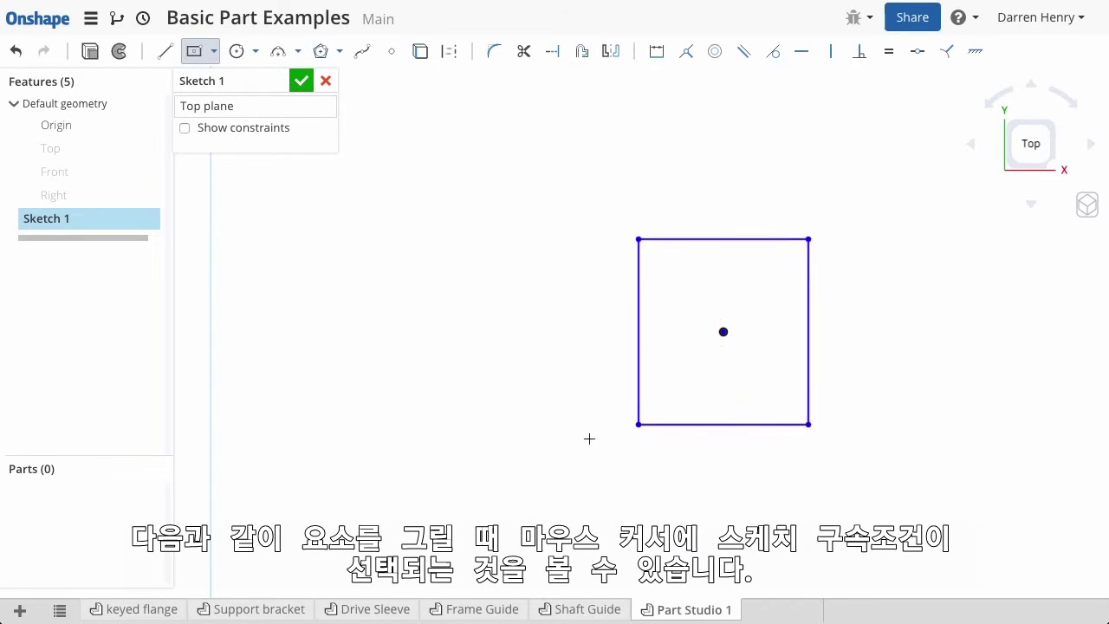
left_click(518, 474)
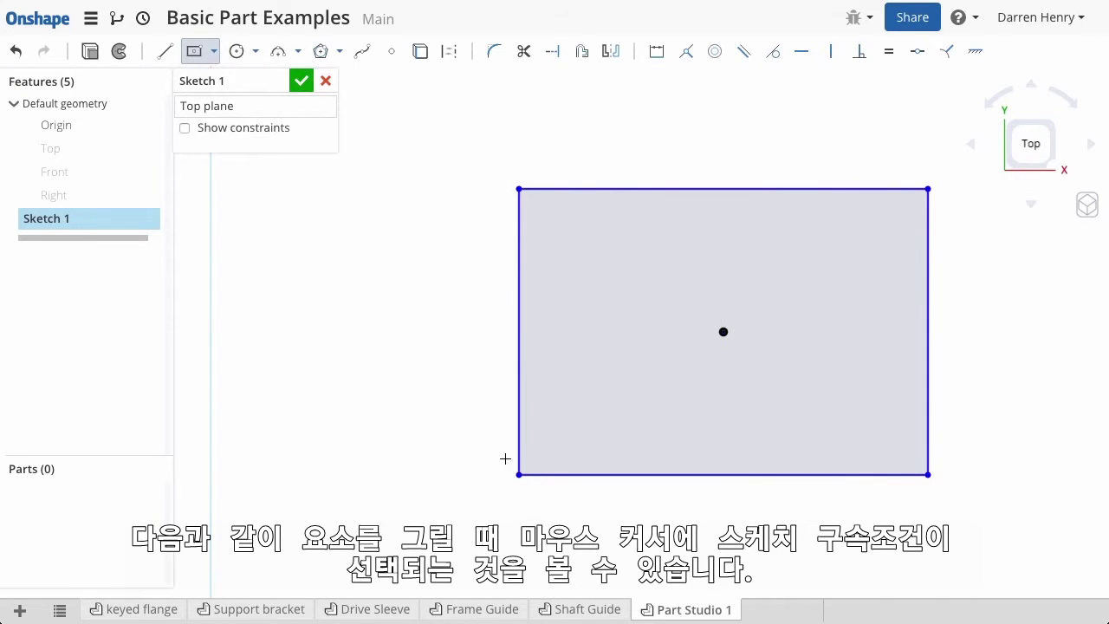
Step: Draw a large circle centred on the left edge midpoint and a smaller concentric inner circle
left_click(238, 52)
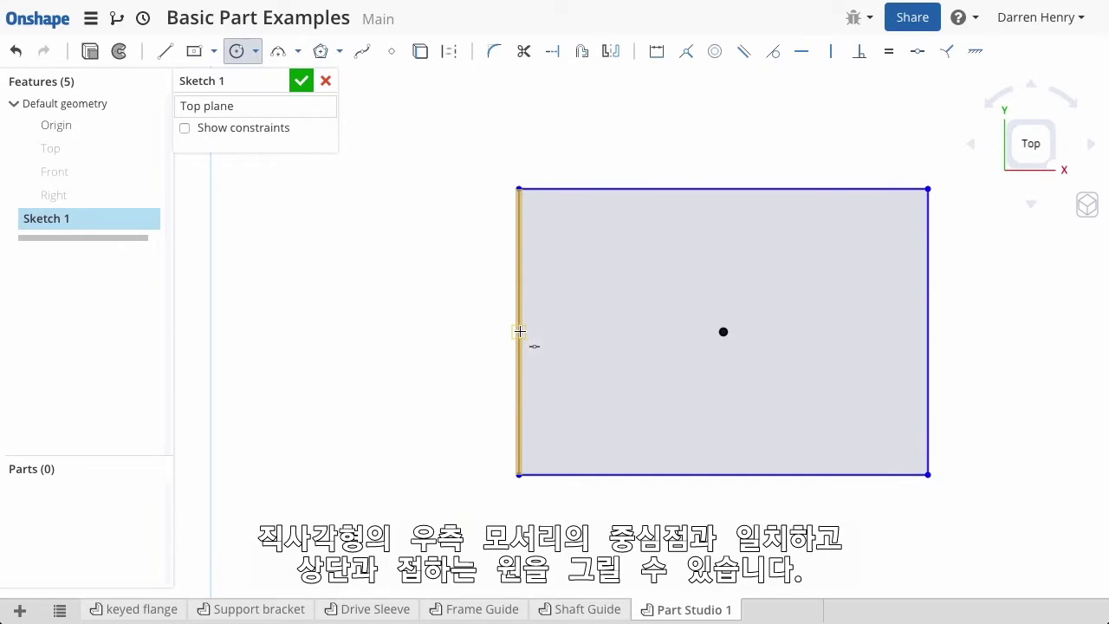
left_click(519, 331)
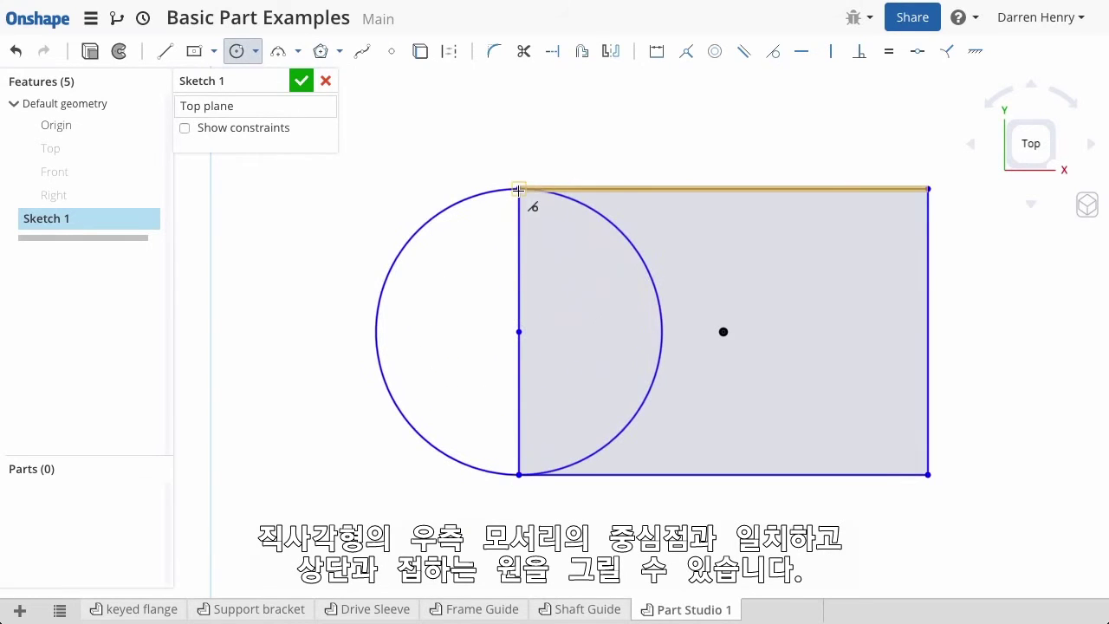
left_click(518, 190)
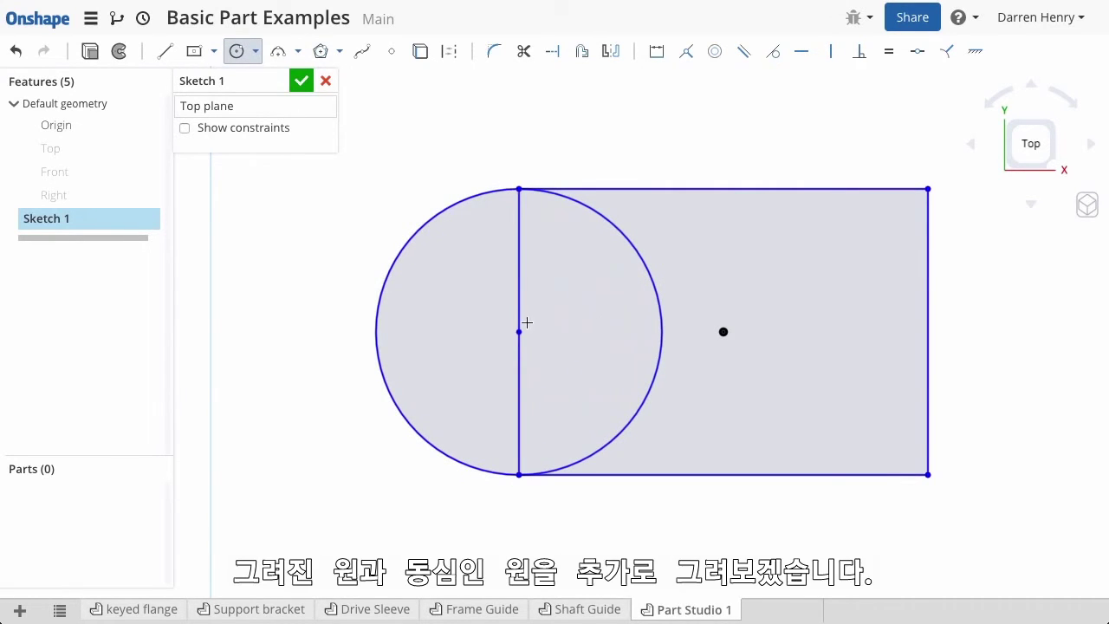
left_click(519, 332)
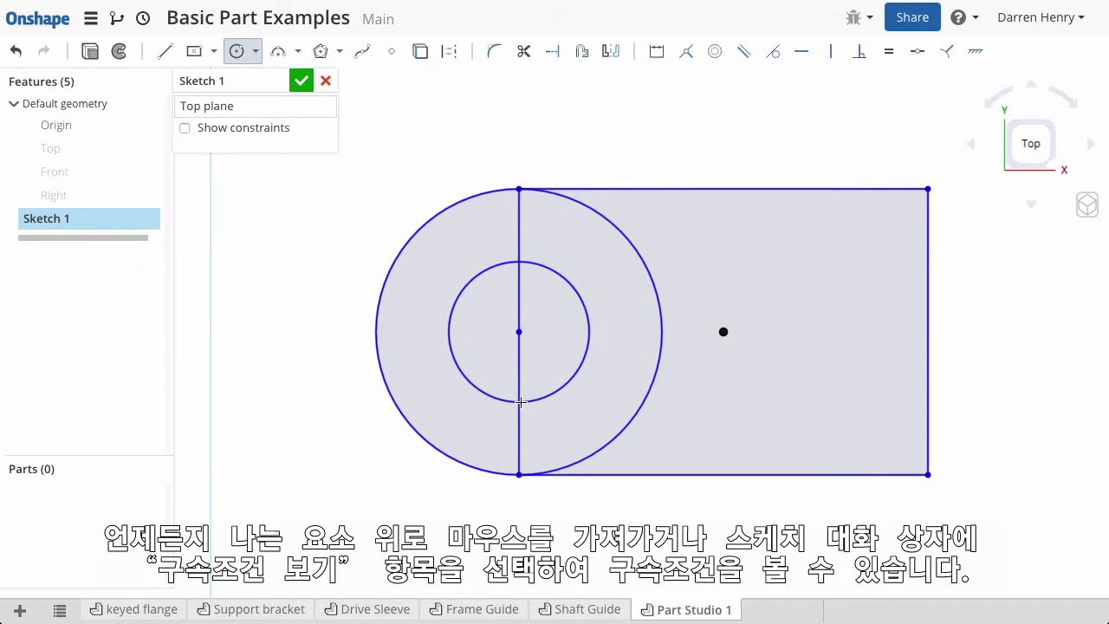
left_click(520, 401)
left_click(238, 52)
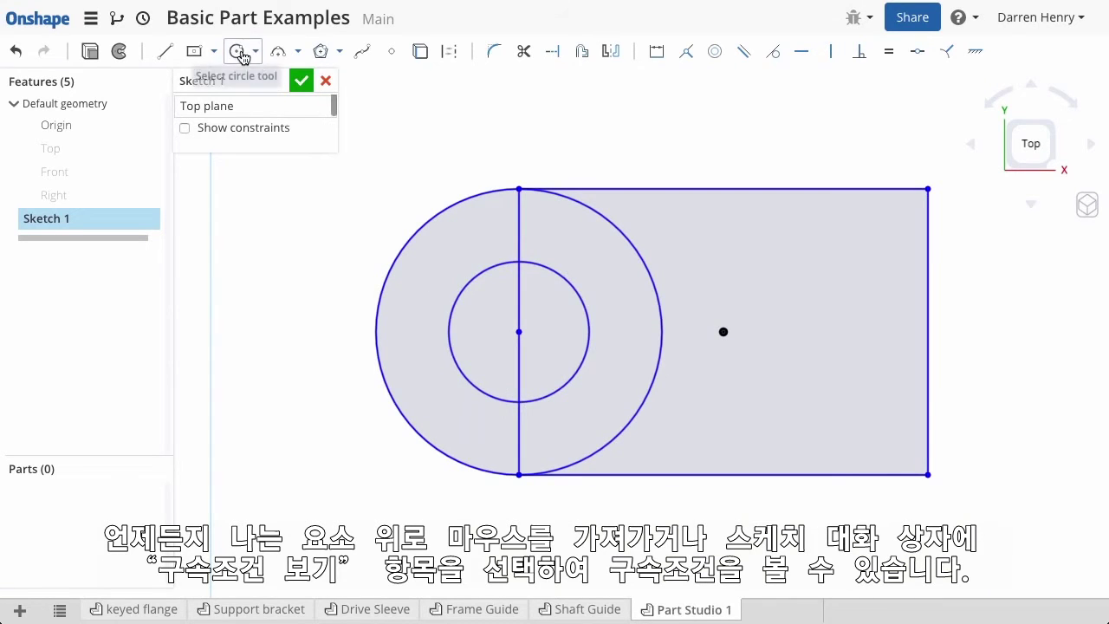
Step: Apply a Tangent constraint between the rectangle's bottom edge and the large circle
mouse_move(607, 185)
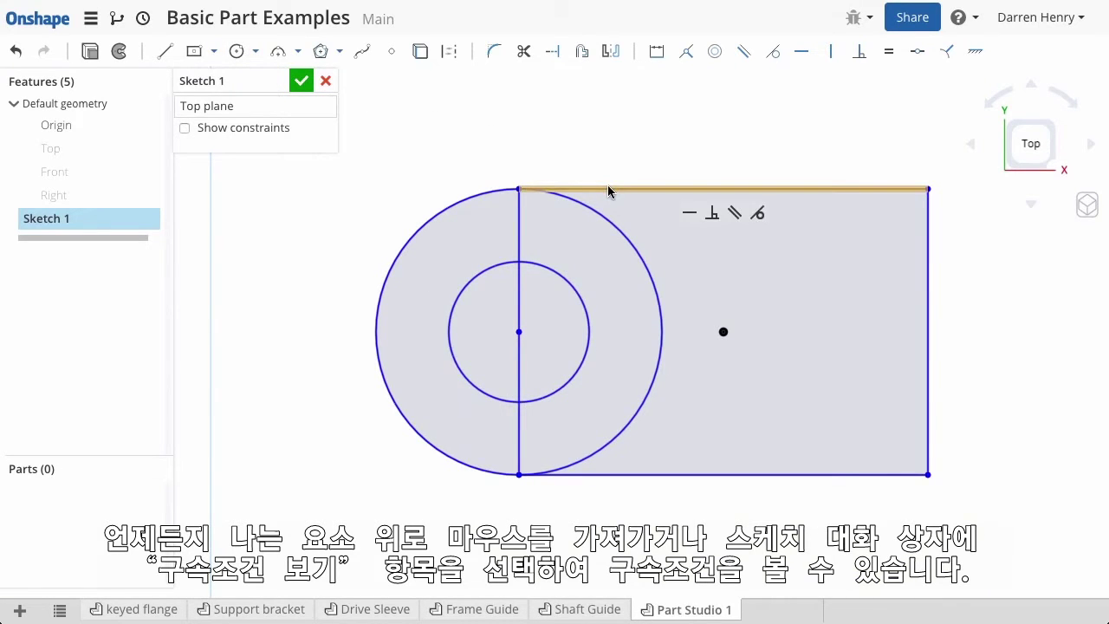
left_click(185, 128)
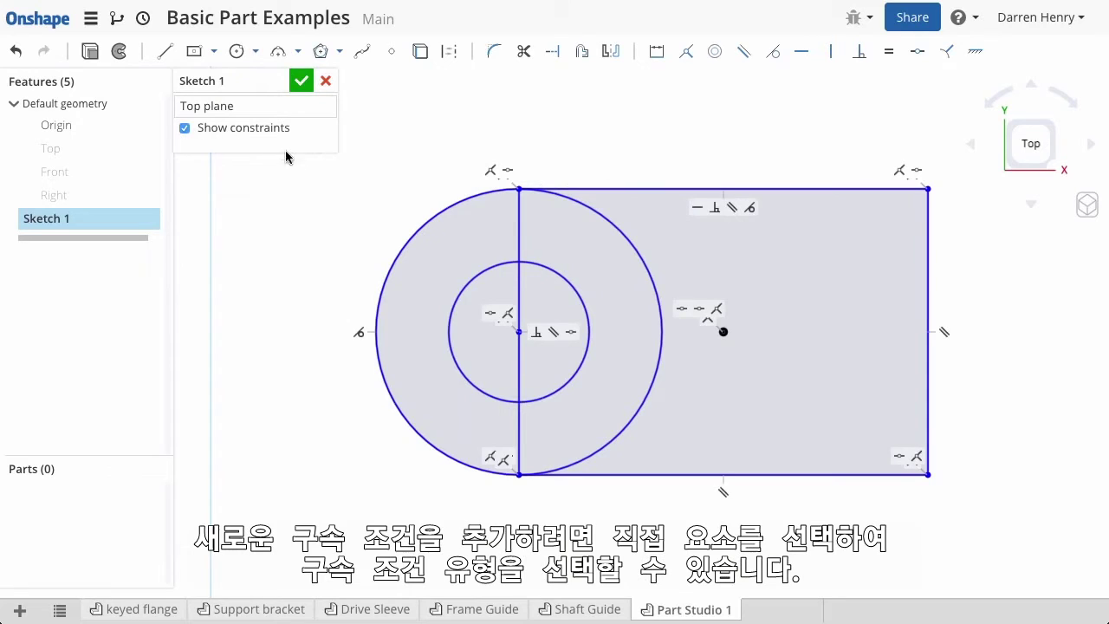
left_click(185, 128)
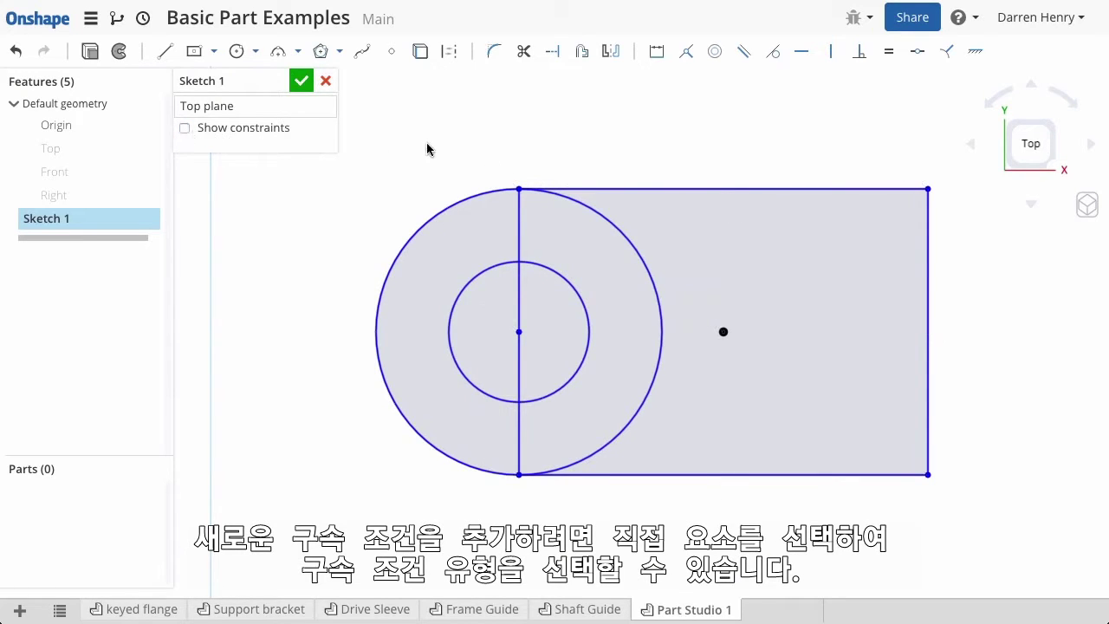
left_click(640, 477)
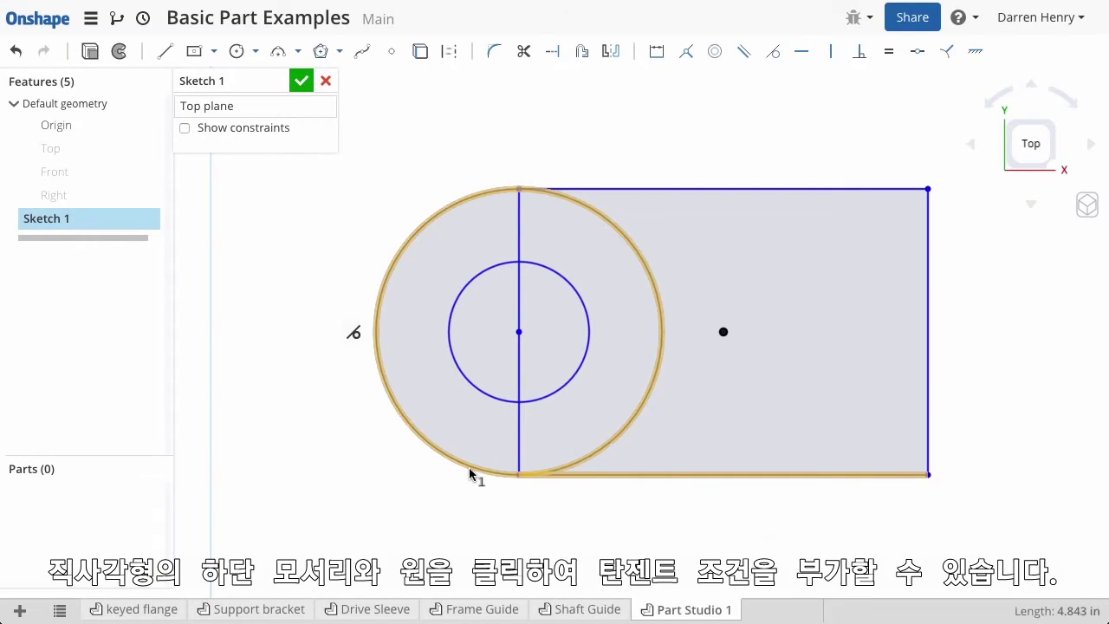
left_click(468, 473)
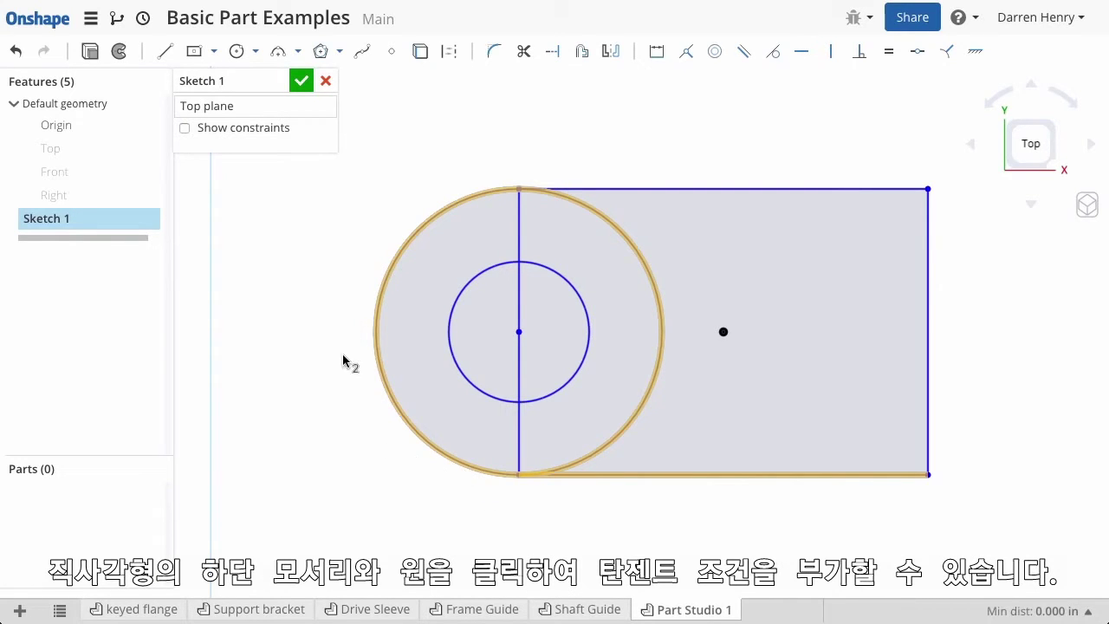
left_click(773, 52)
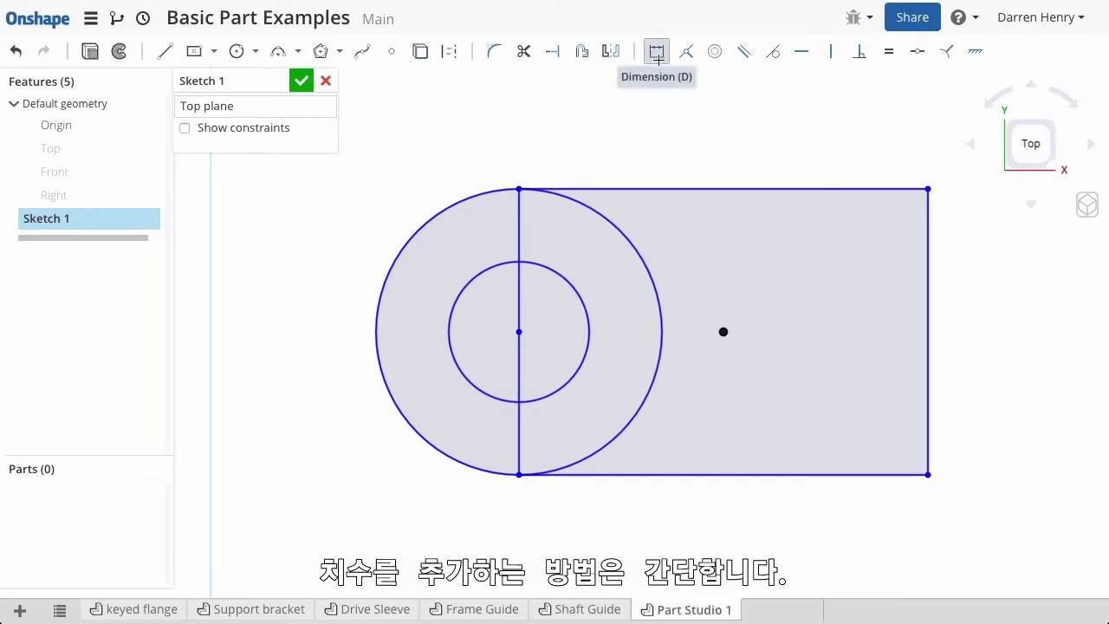
Step: Dimension the outer circle to Ø2.5 and the inner circle to Ø1
left_click(656, 52)
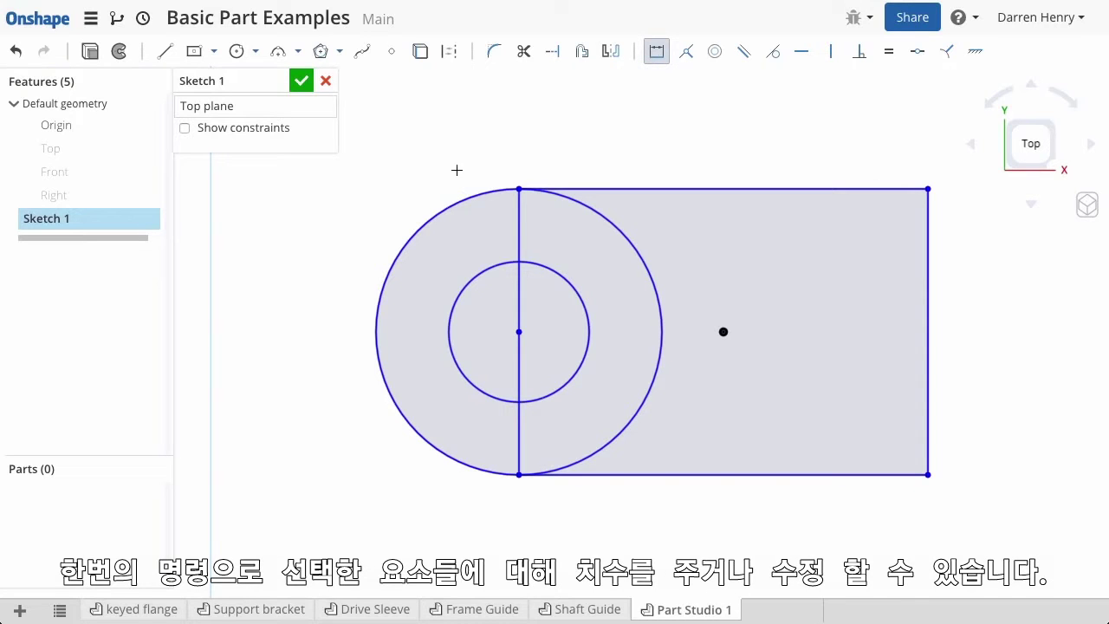
left_click(431, 214)
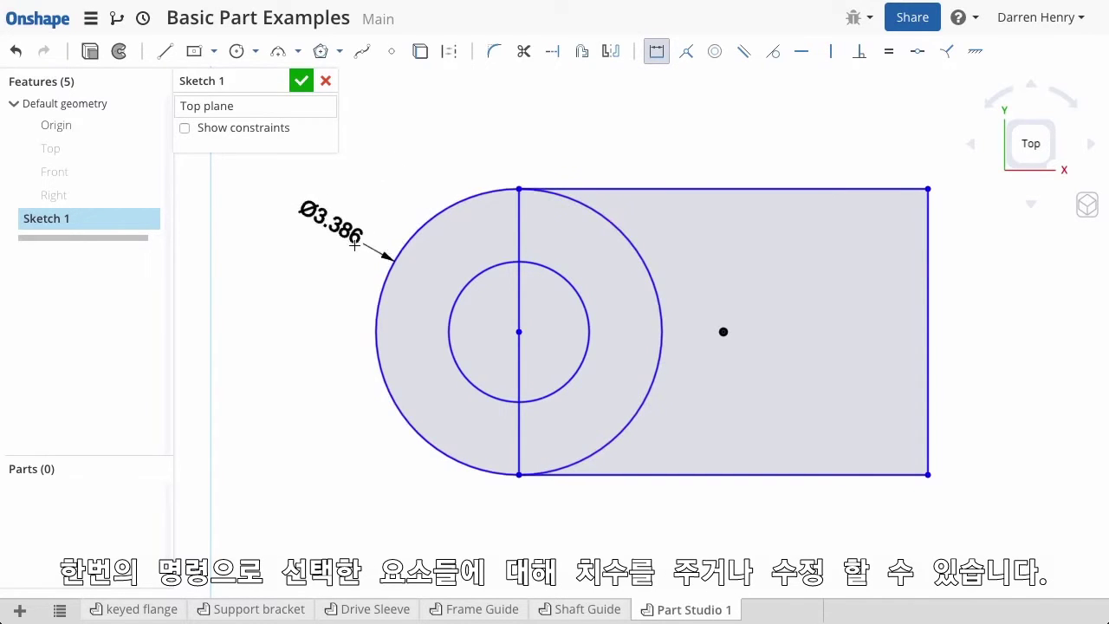
left_click(320, 258)
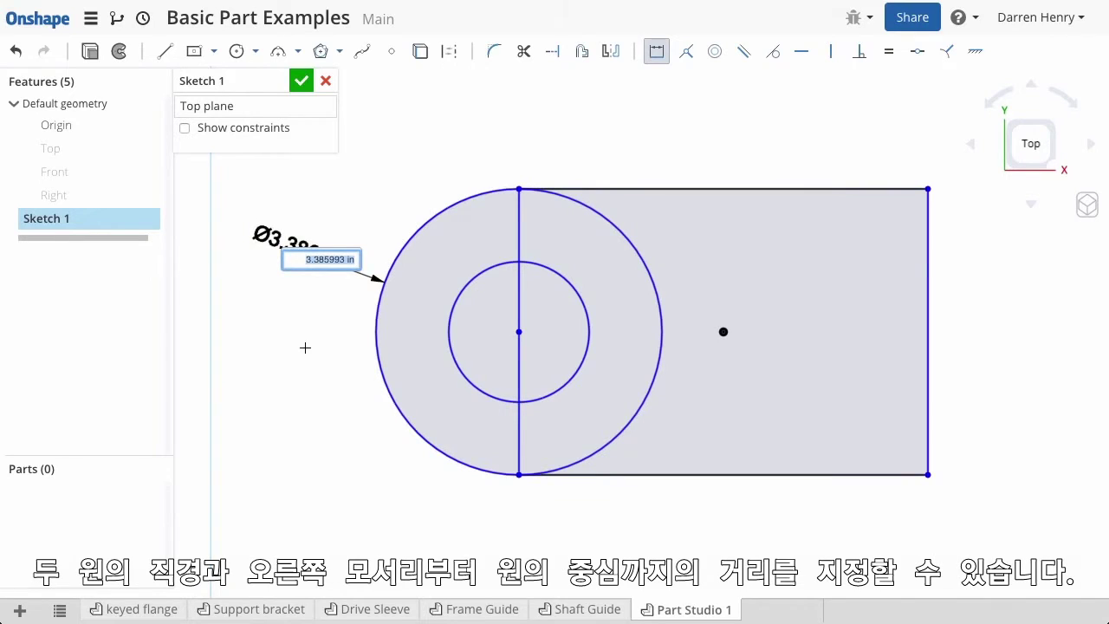
type("2.5")
key("Return")
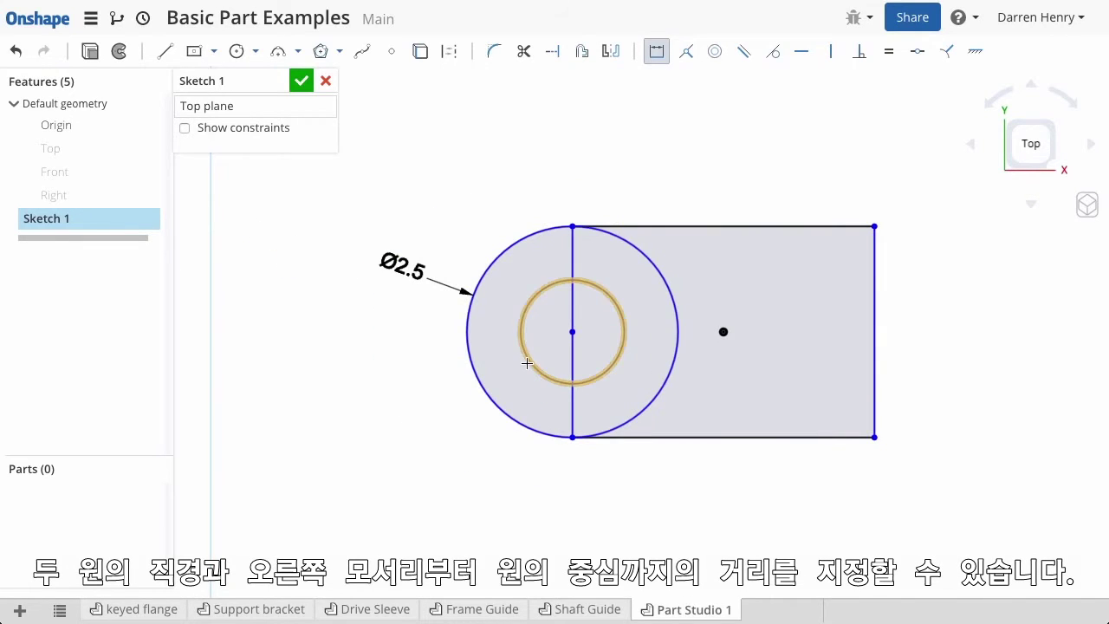
left_click(527, 363)
left_click(421, 405)
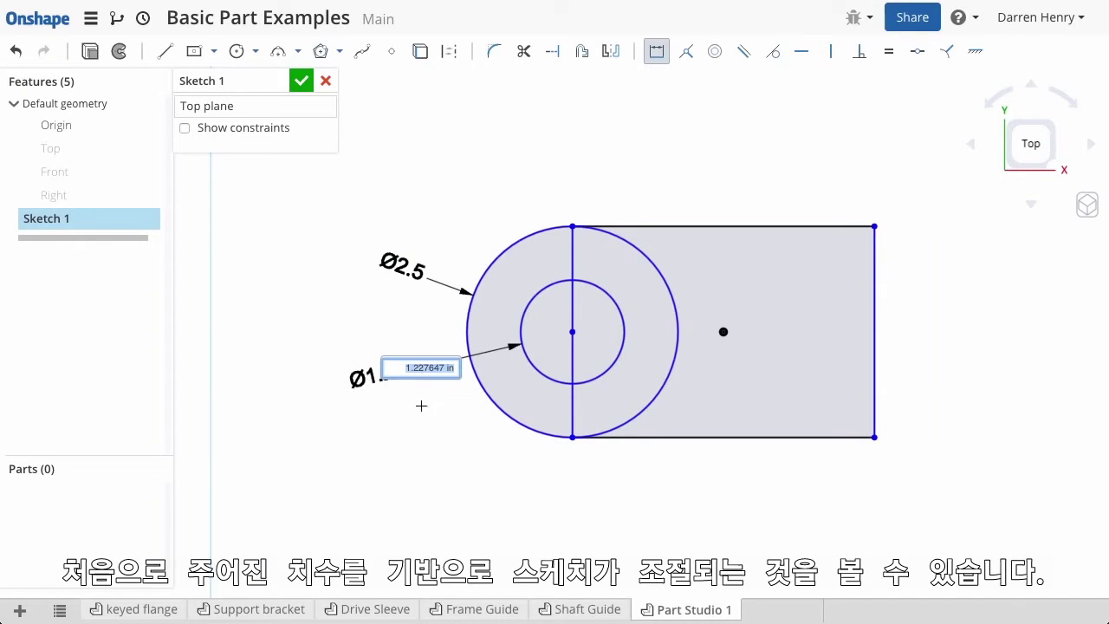
type("1")
key("Return")
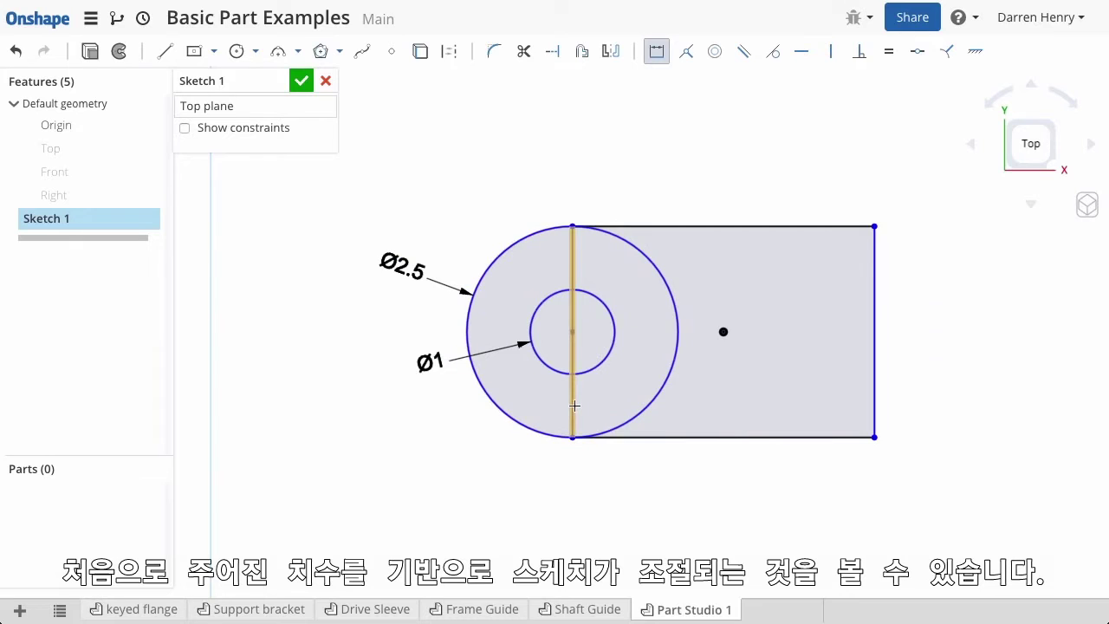
Step: Dimension the distance from the circle centre line to the right edge as 3
left_click(572, 405)
left_click(874, 362)
left_click(750, 179)
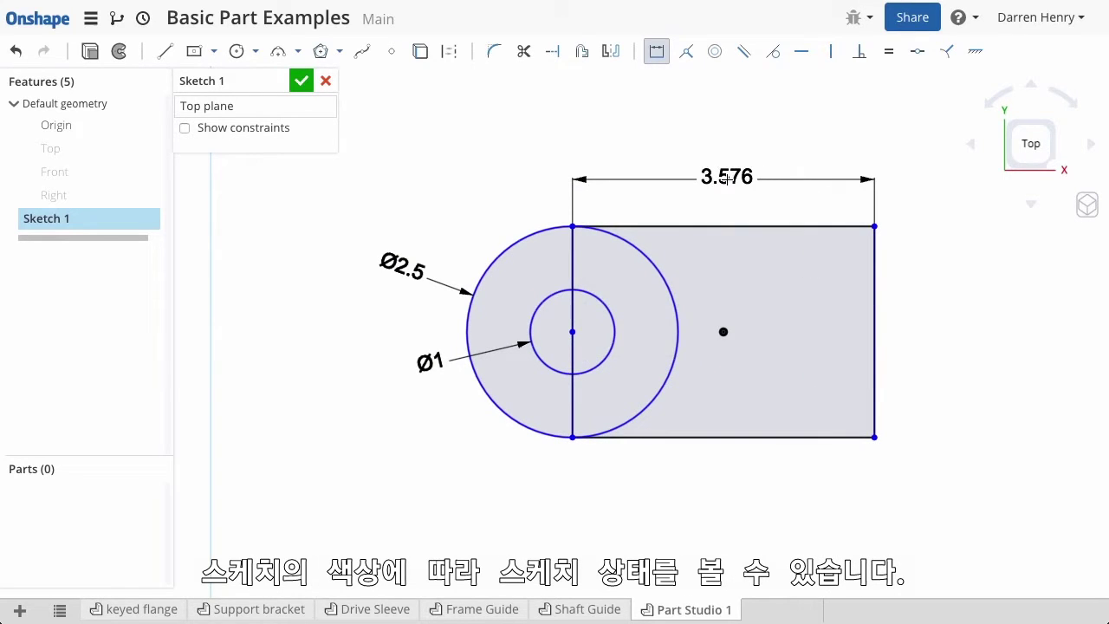
type("3")
key("Return")
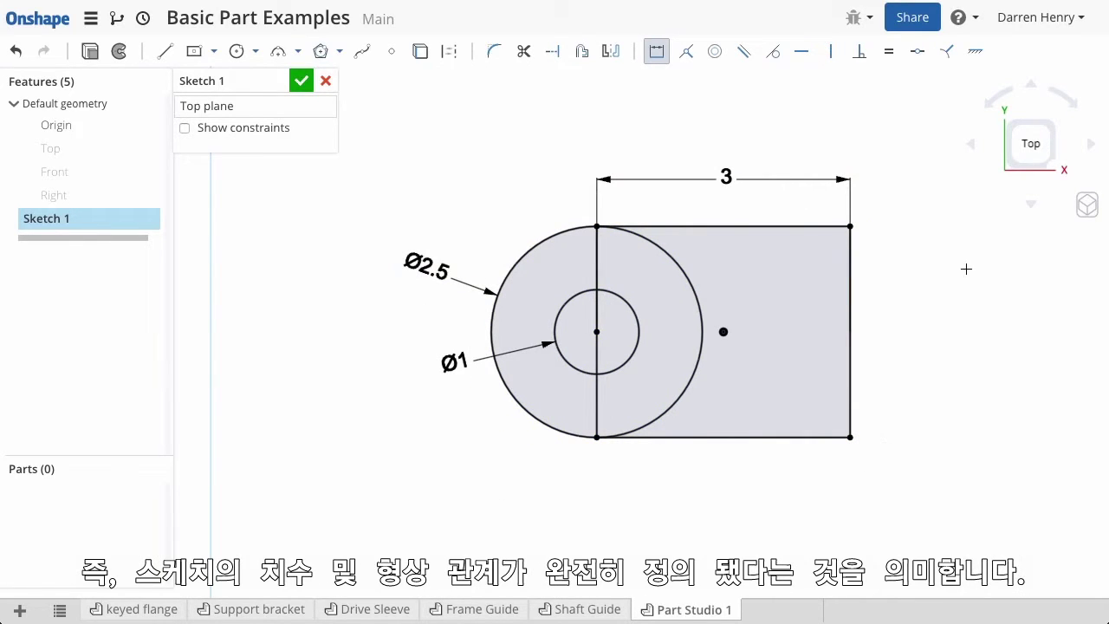
Step: Delete the 3 width dimension and drag the now free right edge of the rectangle
left_click(658, 52)
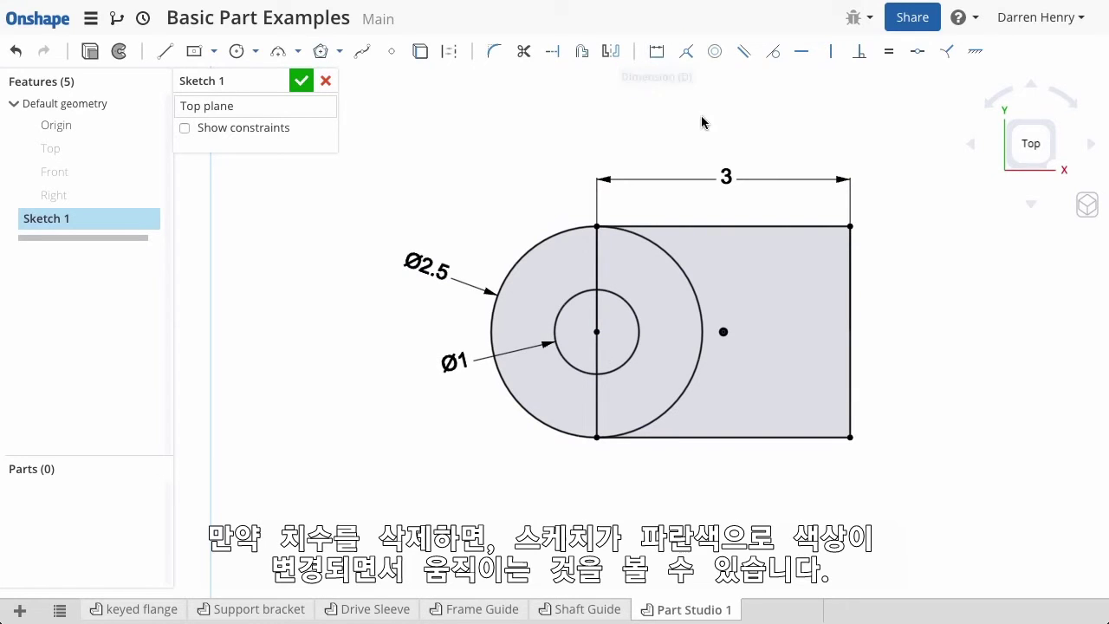
left_click(723, 173)
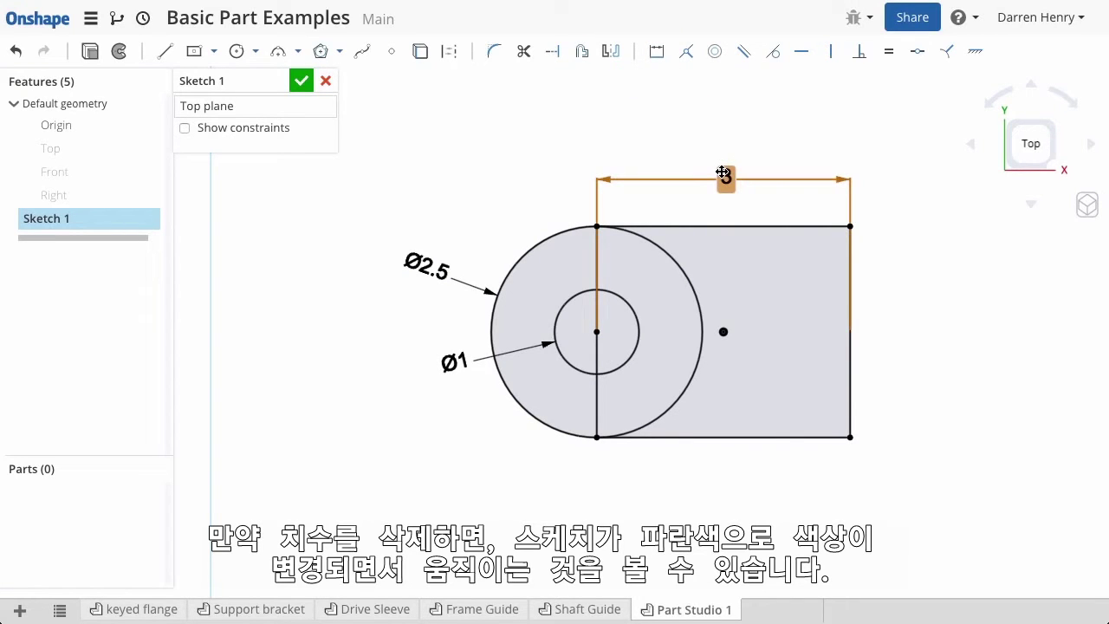
key("Delete")
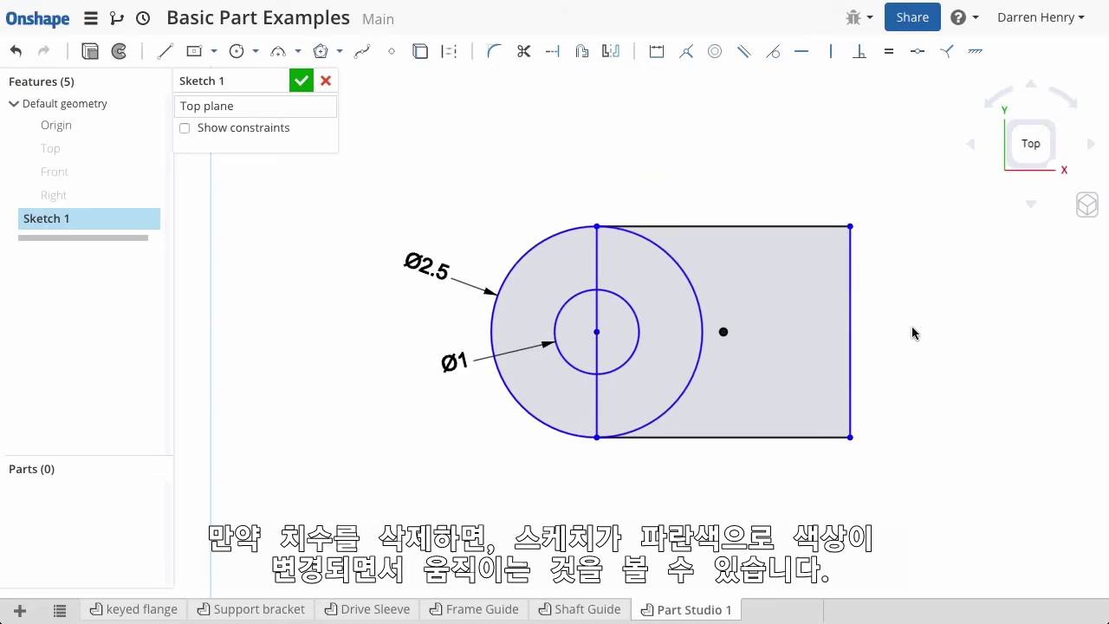
mouse_move(852, 321)
left_mouse_down()
mouse_move(916, 329)
mouse_move(850, 320)
left_mouse_up()
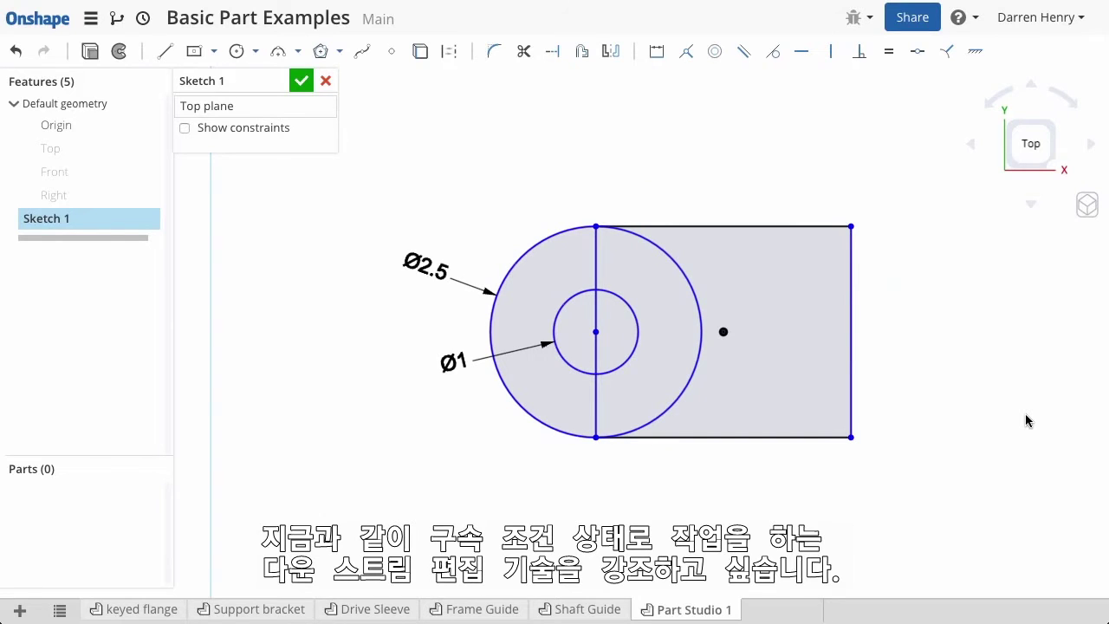
mouse_move(936, 414)
right_mouse_down()
mouse_move(898, 327)
mouse_move(859, 347)
mouse_move(878, 362)
mouse_move(898, 361)
mouse_move(903, 348)
right_mouse_up()
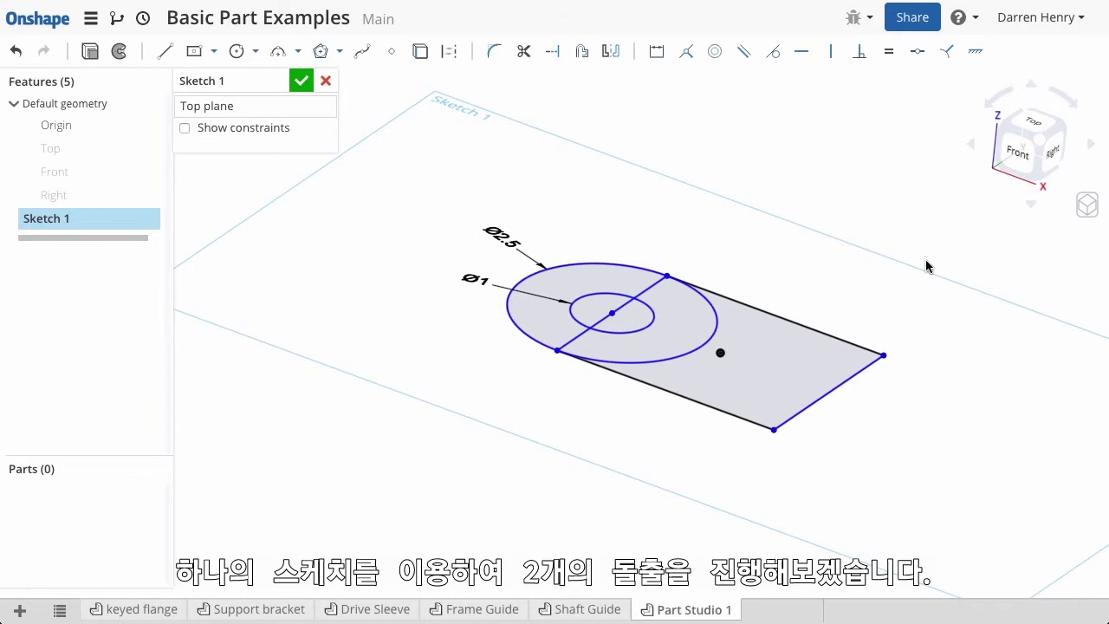
Step: Extrude the whole of Sketch 1 to 0.5 in depth, creating Part 1
left_click(90, 52)
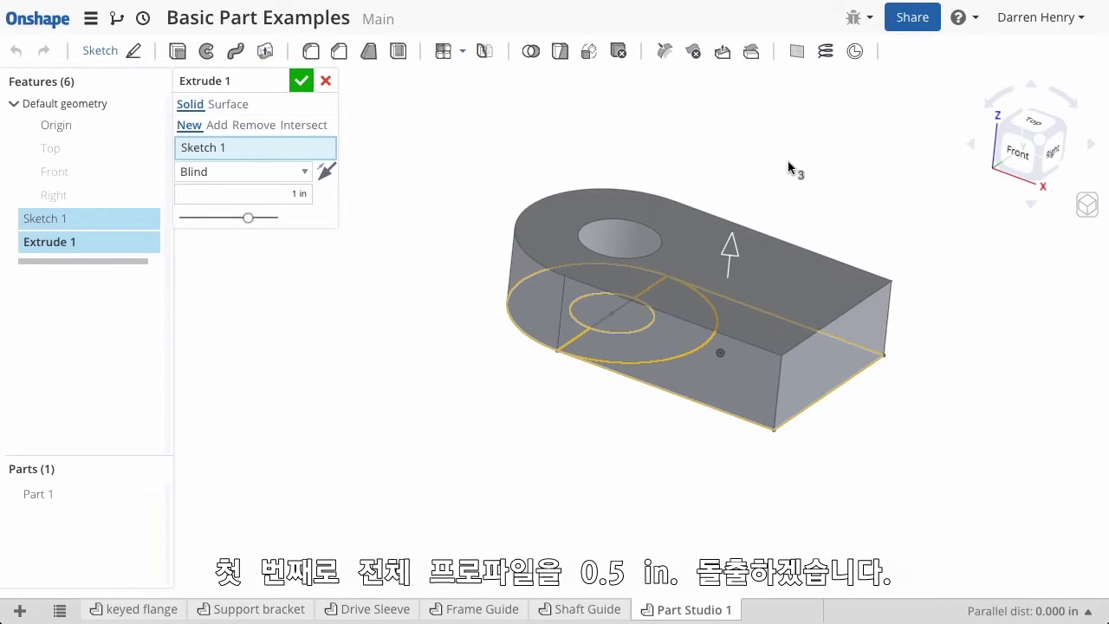
left_click_drag(728, 245, 712, 272)
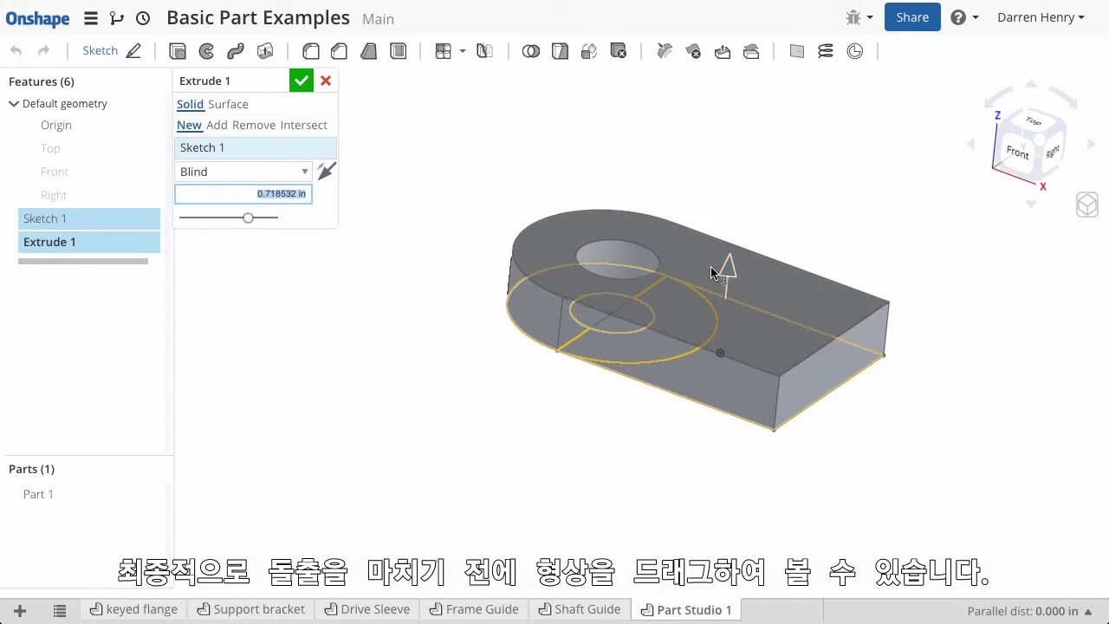
key("BackSpace")
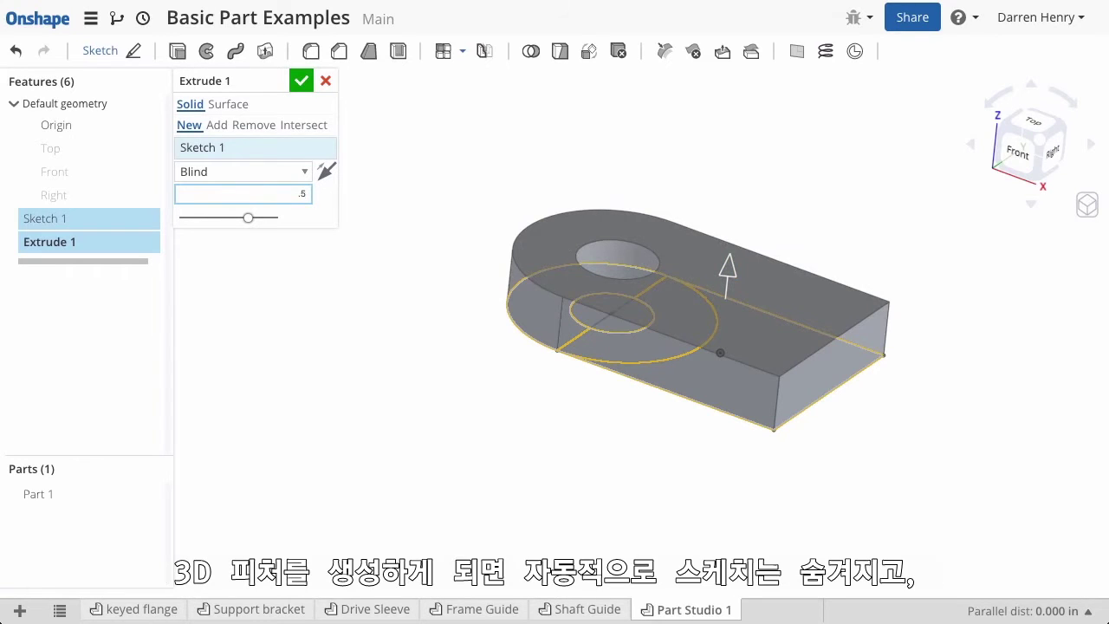
key("Return")
left_click(301, 81)
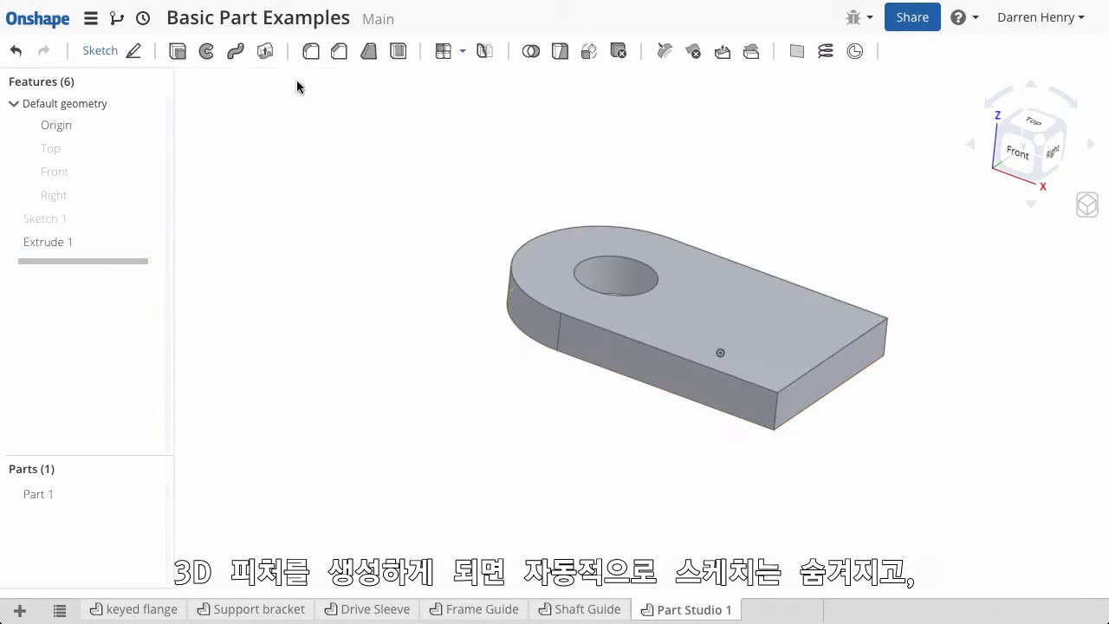
Step: Unhide Sketch 1 and view it with Part 1 from a lower angle
mouse_move(142, 222)
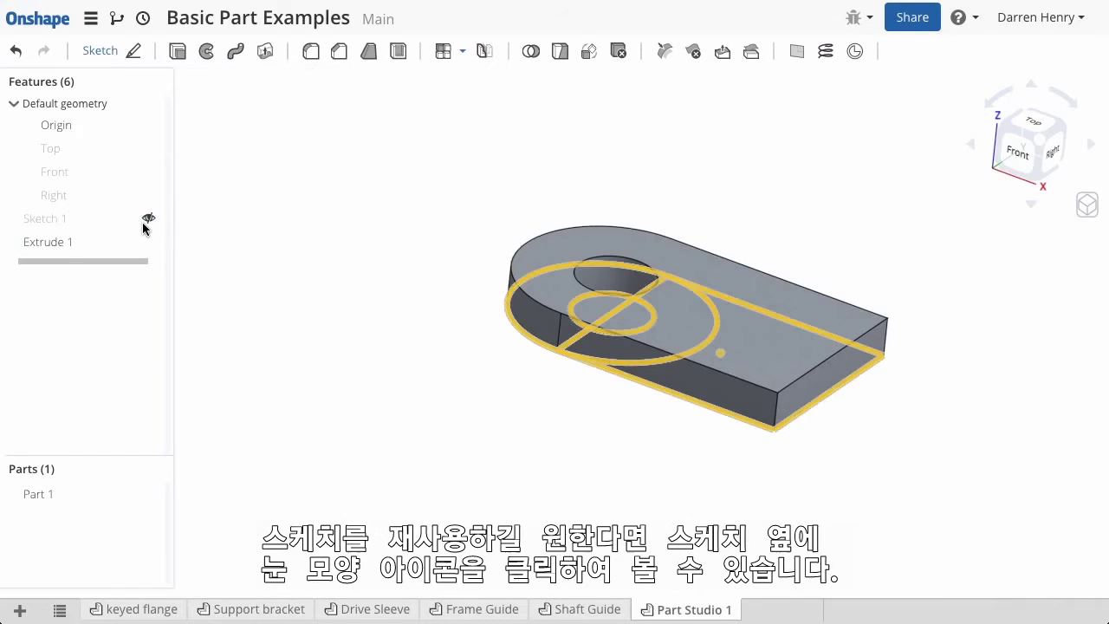
left_click(148, 219)
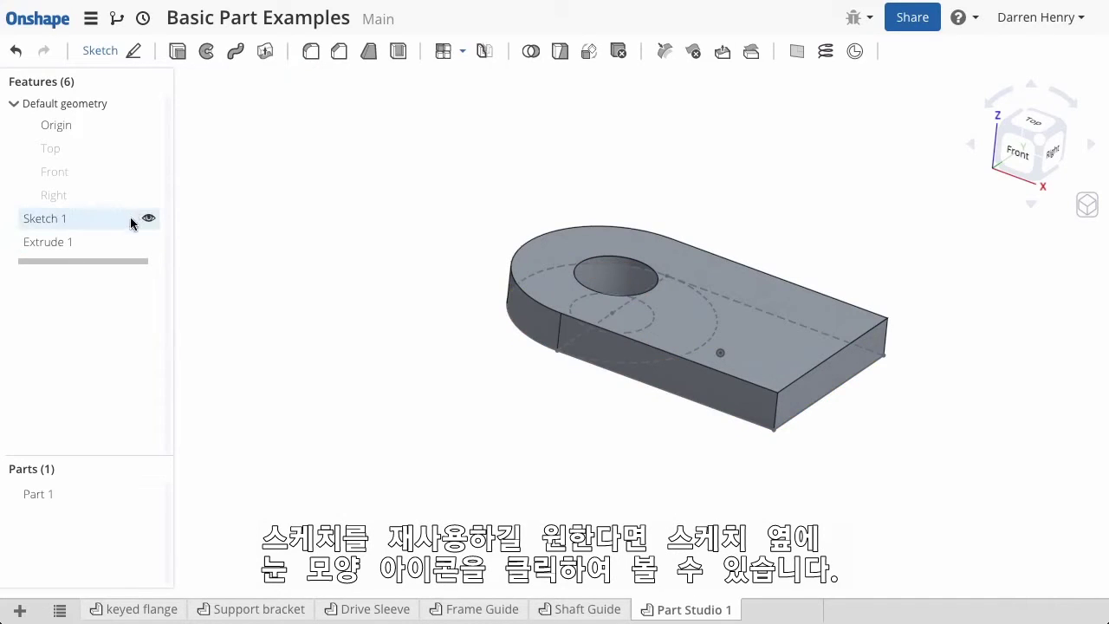
mouse_move(542, 494)
right_mouse_down()
mouse_move(556, 465)
mouse_move(527, 411)
mouse_move(520, 424)
mouse_move(549, 456)
mouse_move(560, 441)
right_mouse_up()
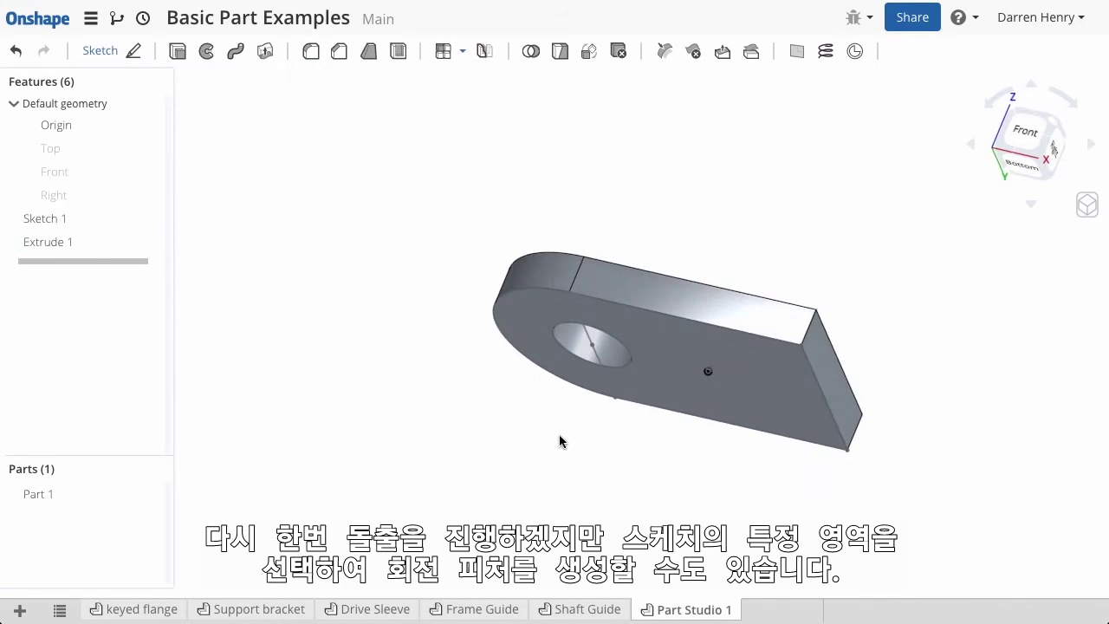
scroll(901, 286, "up", 4)
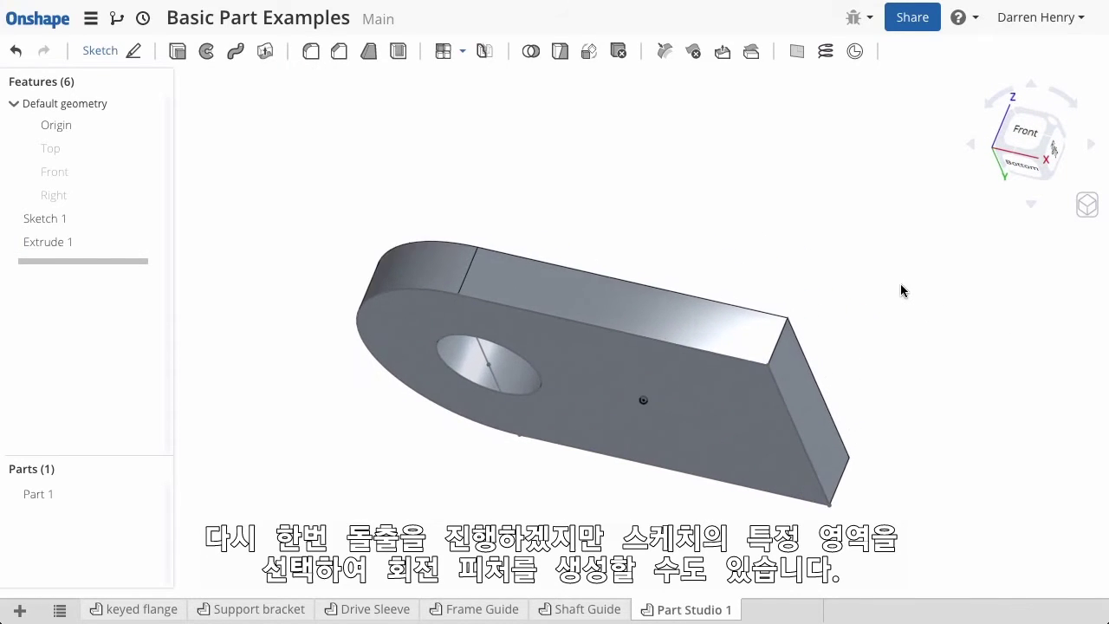
Step: Start Extrude 2 on the two circle regions of Sketch 1 with 2 in depth
left_click(177, 50)
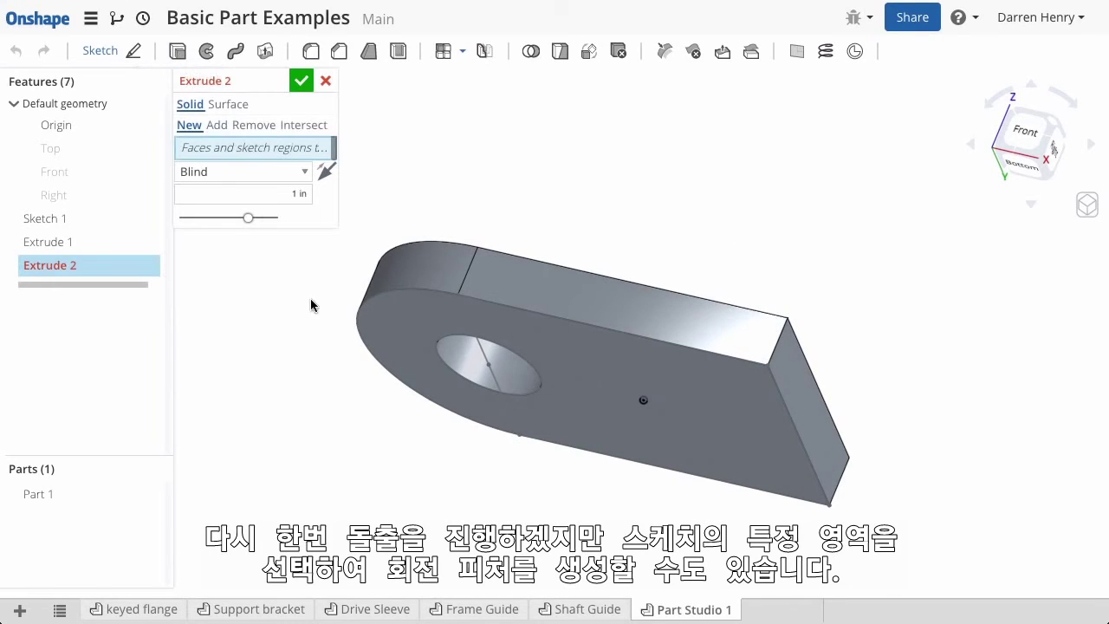
left_click(405, 340)
left_click(493, 328)
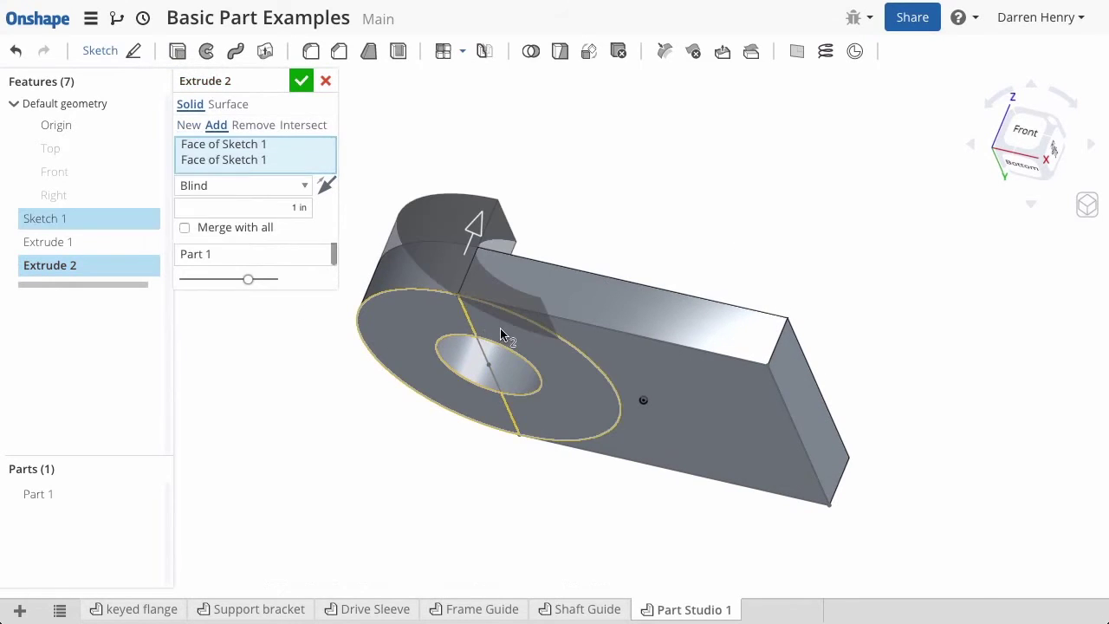
left_click(310, 208)
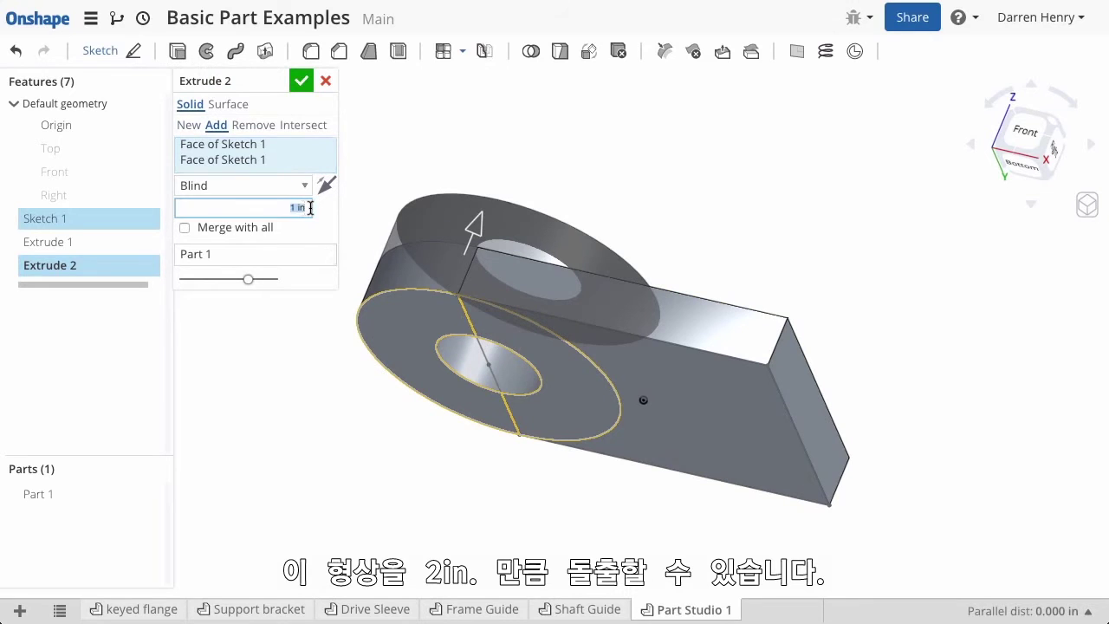
type("2")
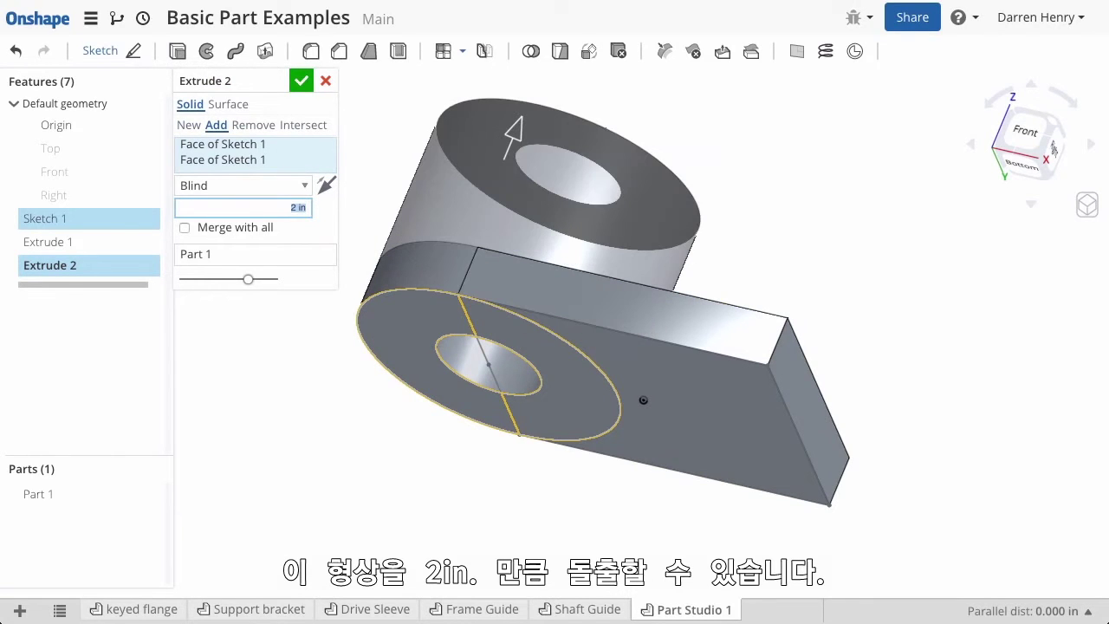
right_click_drag(833, 183, 757, 186)
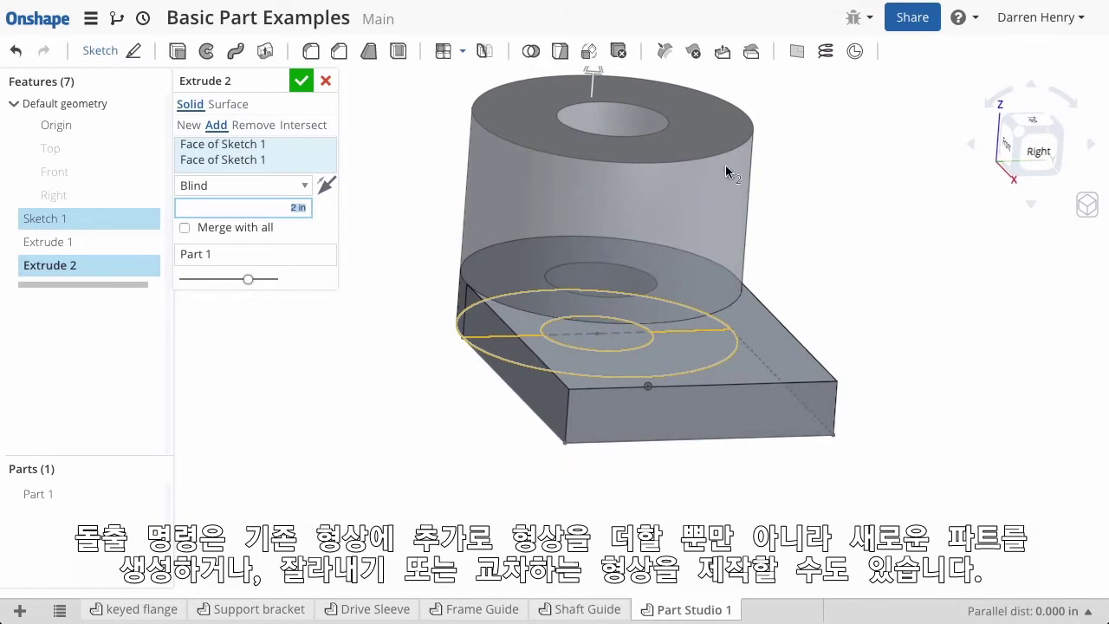
Step: Compare New, Remove (flipped) and Intersect results, then set Extrude 2 to Add
left_click(189, 126)
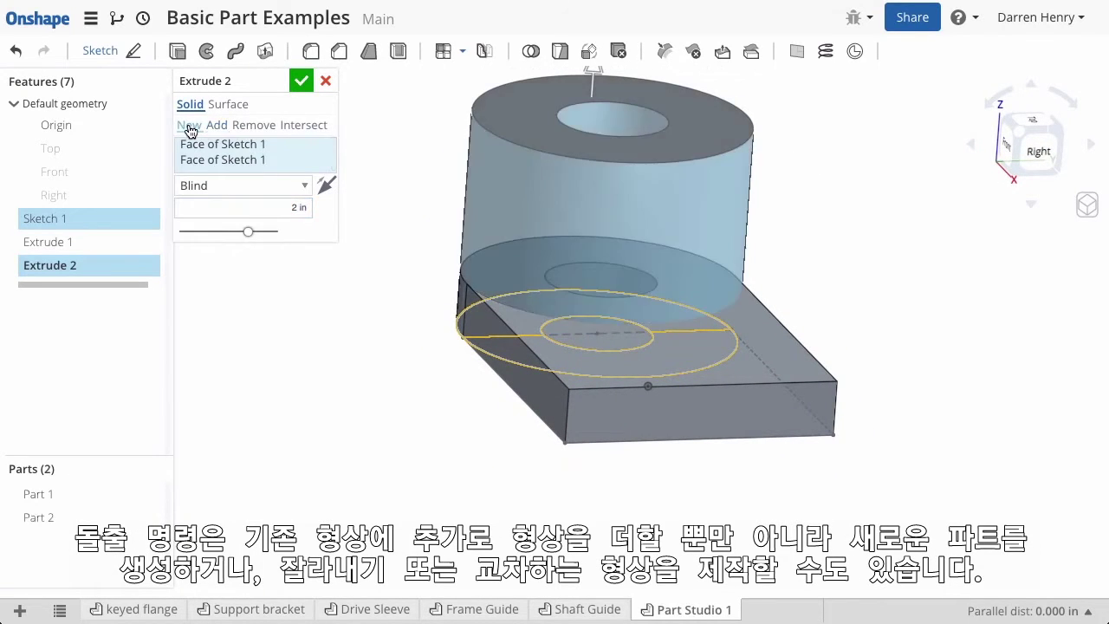
left_click(253, 125)
left_click(326, 187)
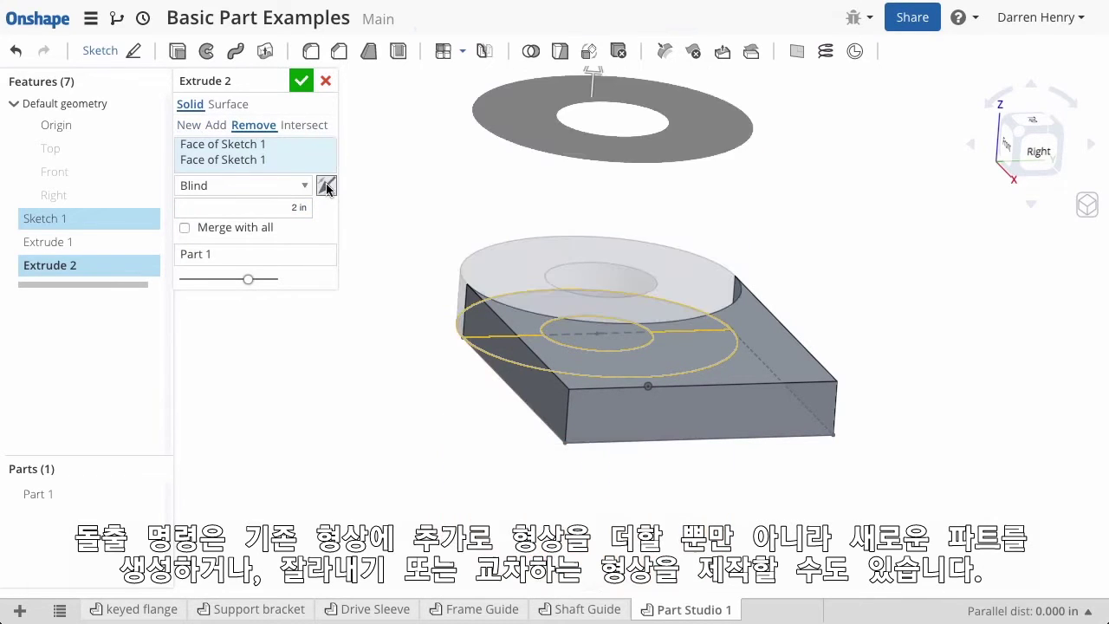
left_click(312, 125)
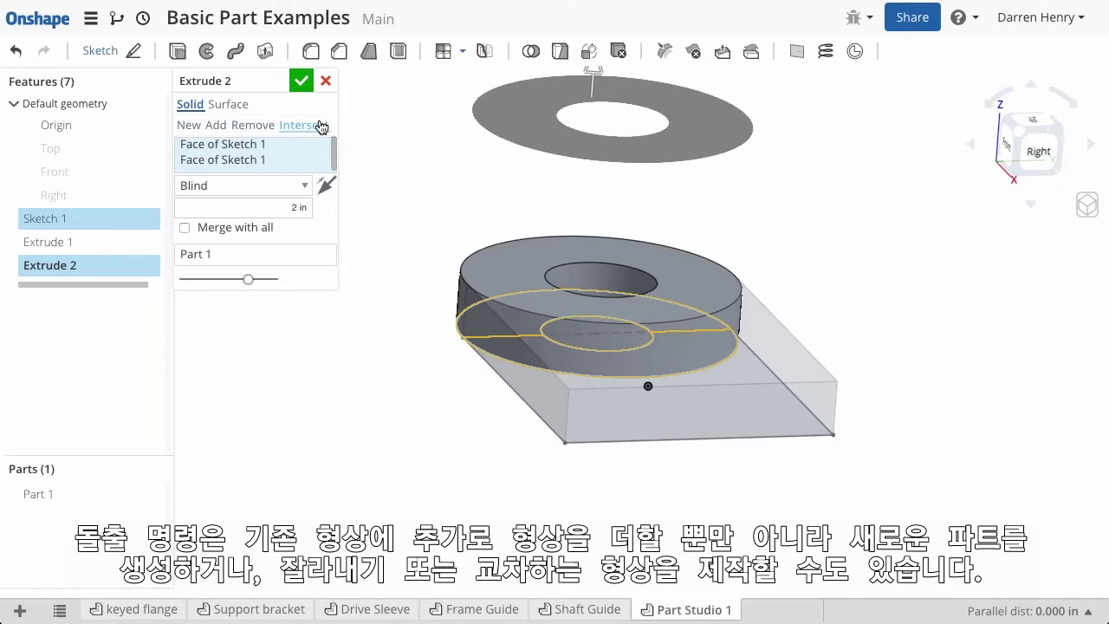
left_click(215, 126)
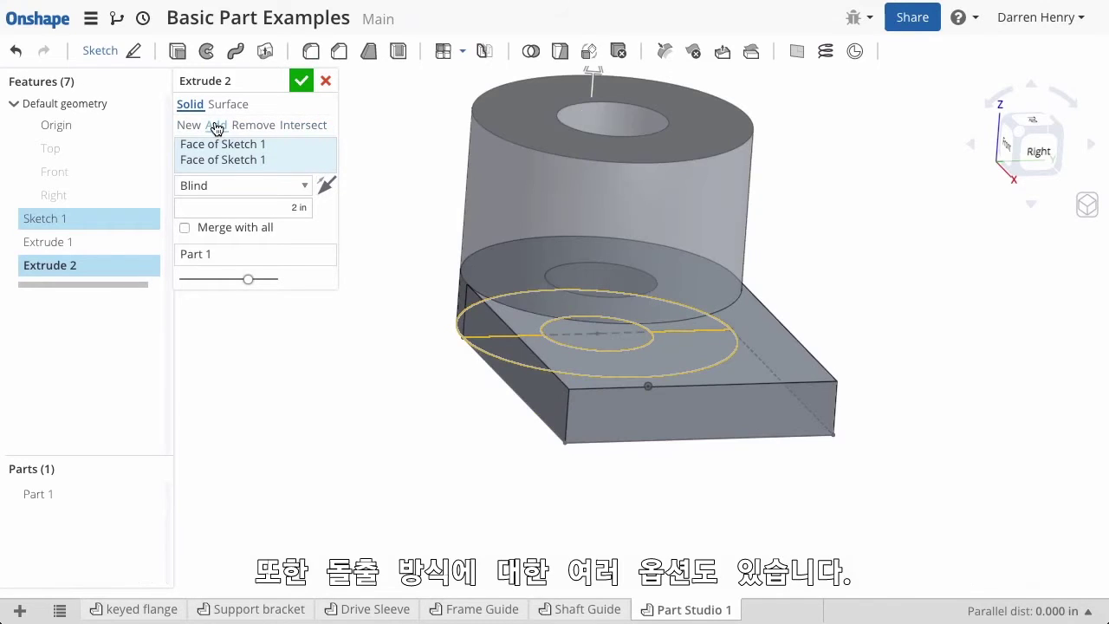
Step: Try Symmetric, then commit Extrude 2 as a 2 in Blind extrusion forming the hollow boss
left_click(305, 187)
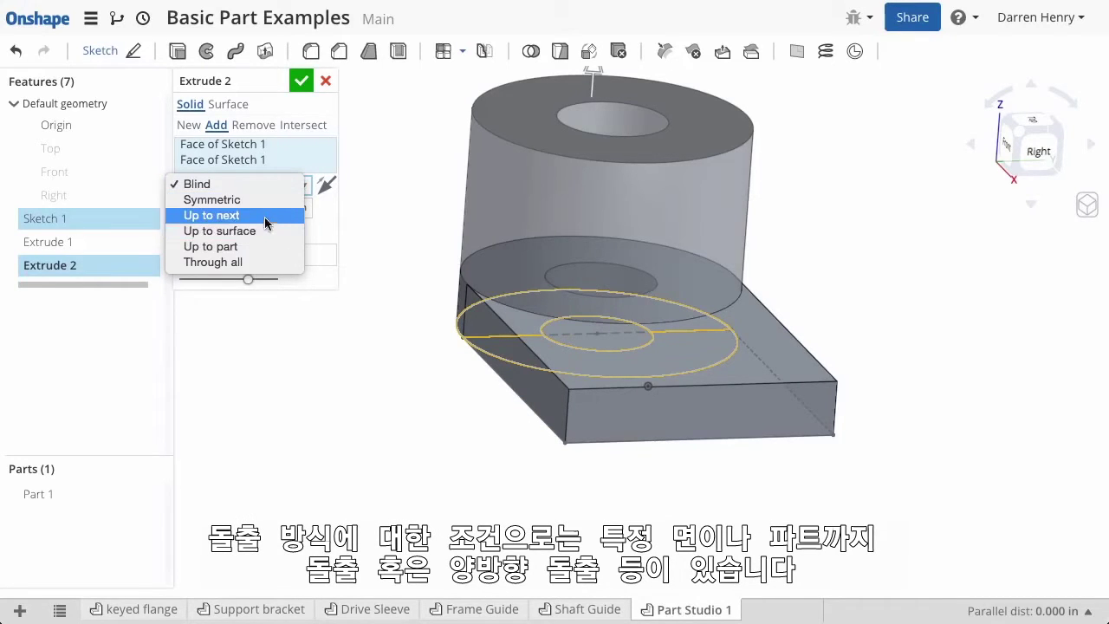
left_click(251, 200)
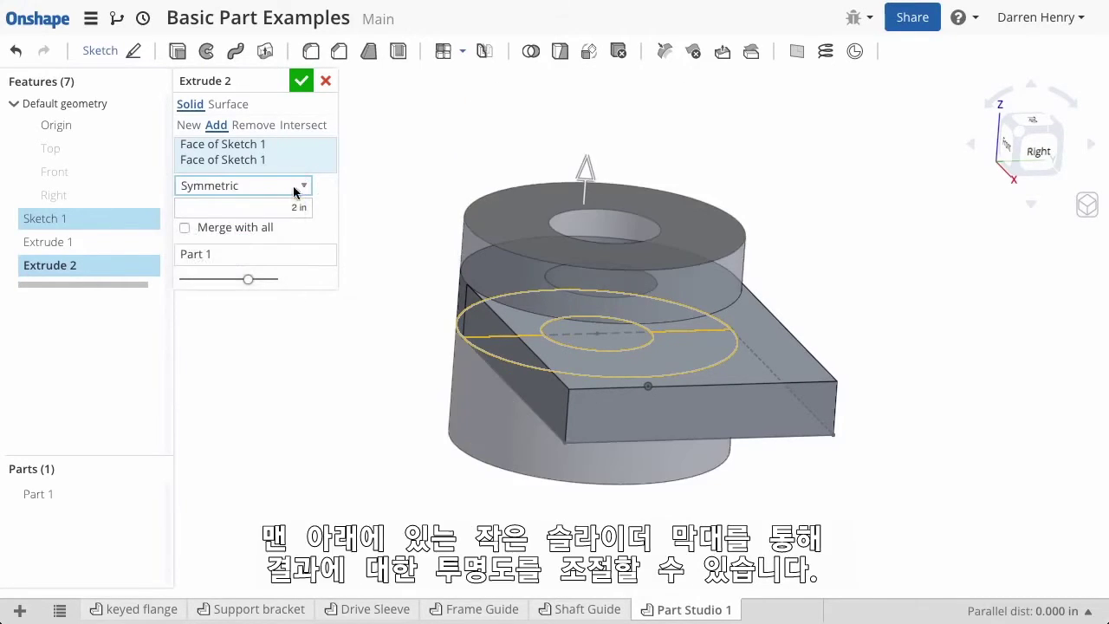
left_click(295, 185)
left_click(272, 172)
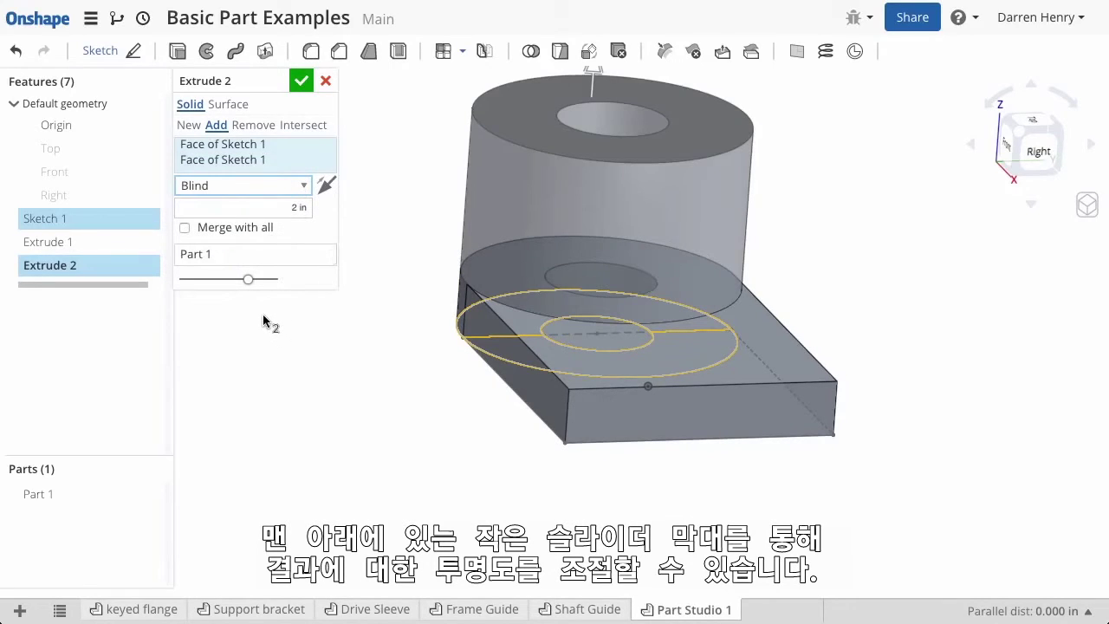
left_click_drag(246, 283, 176, 278)
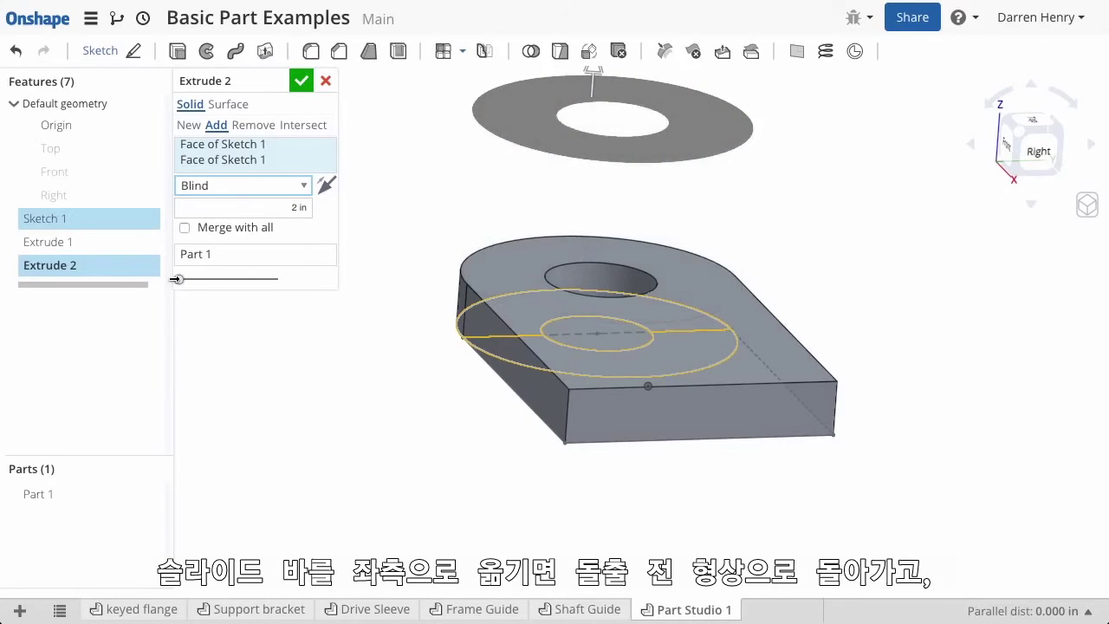
left_click_drag(177, 284, 291, 298)
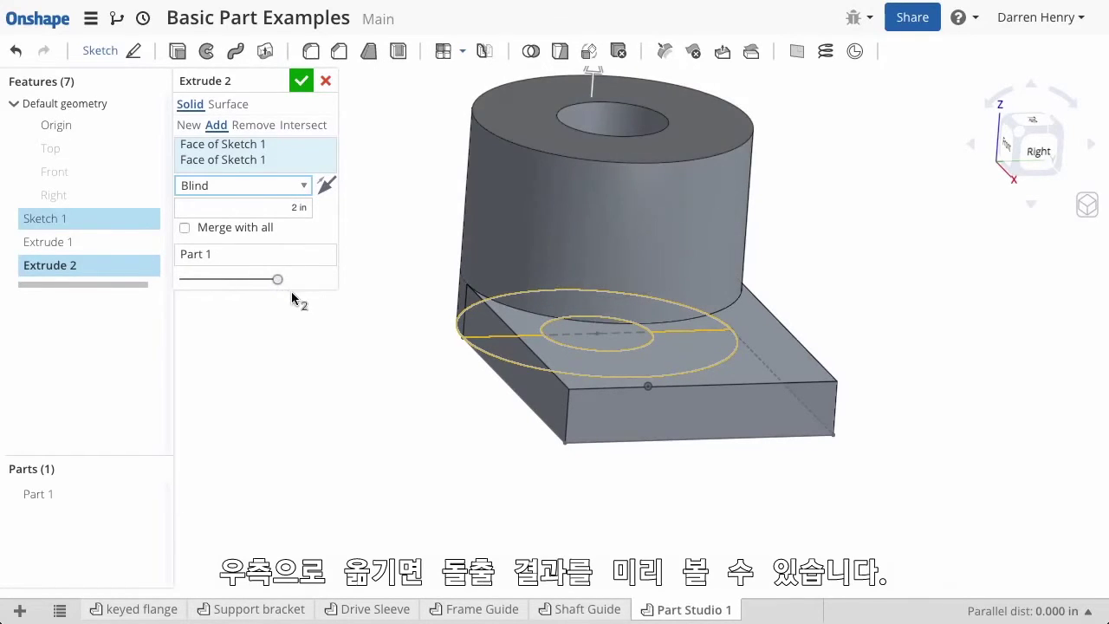
left_click(300, 81)
Step: Hide Sketch 1, fit the view, and start a new sketch on the base's front face
left_click(156, 218)
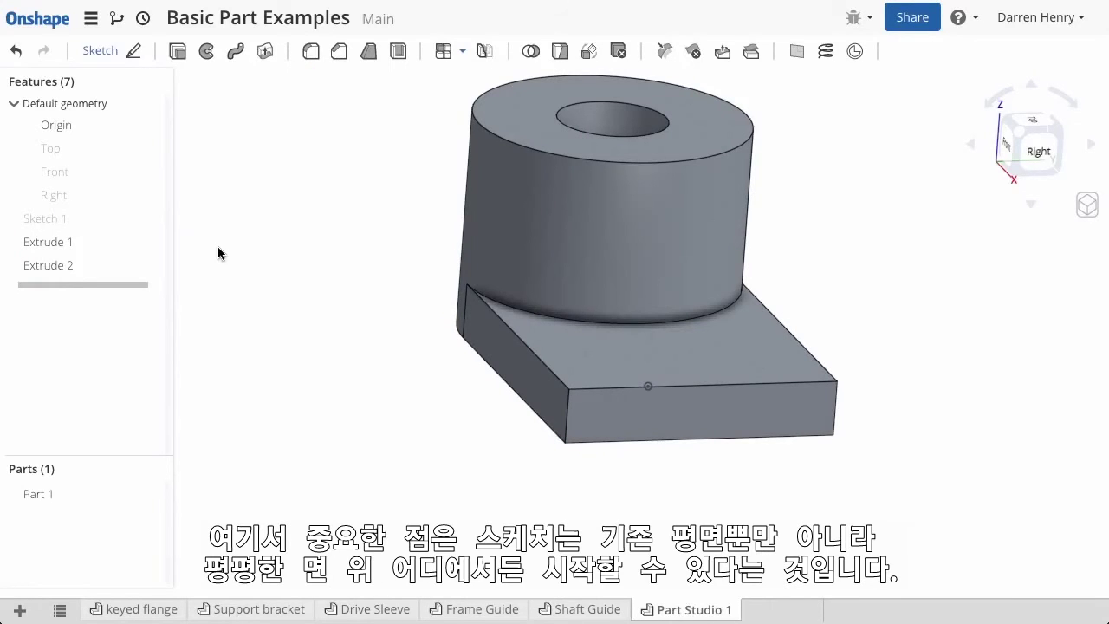
key("f")
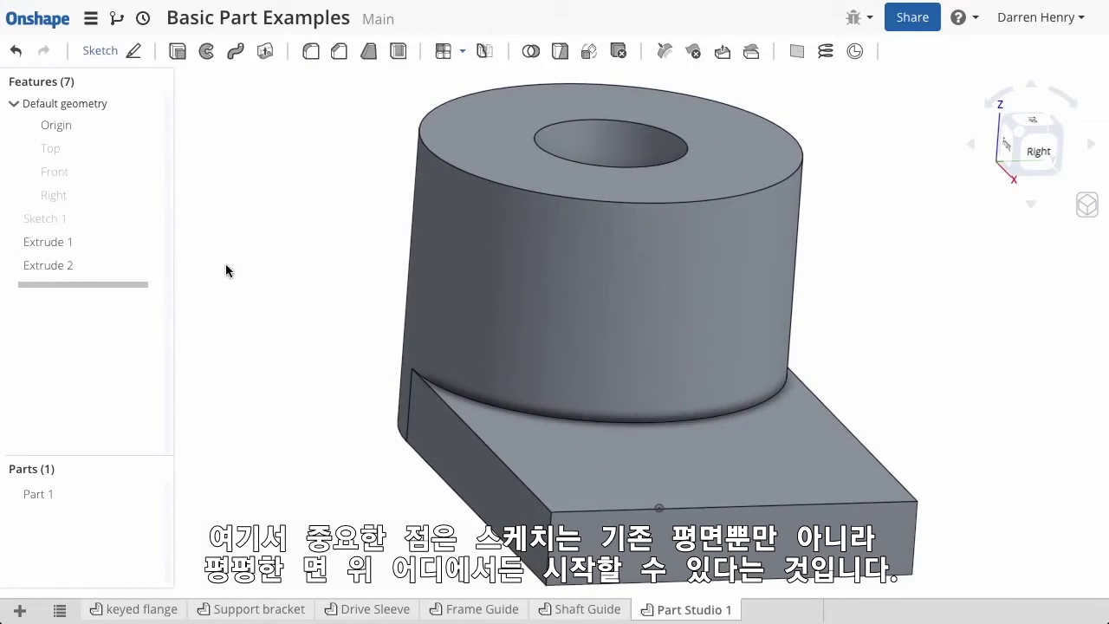
left_click(620, 539)
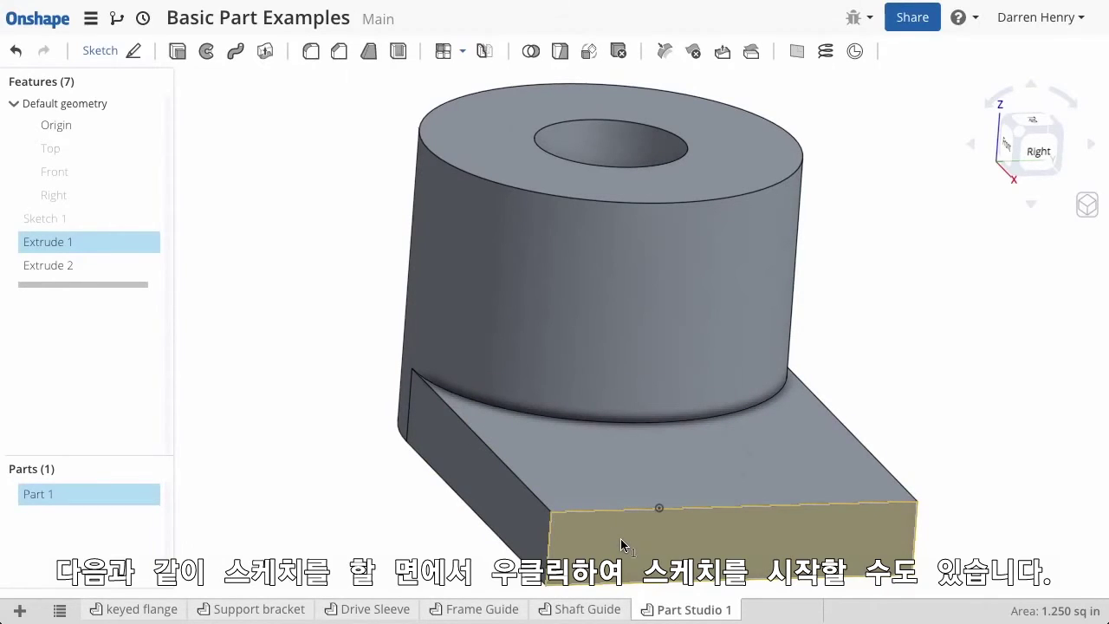
right_click(620, 538)
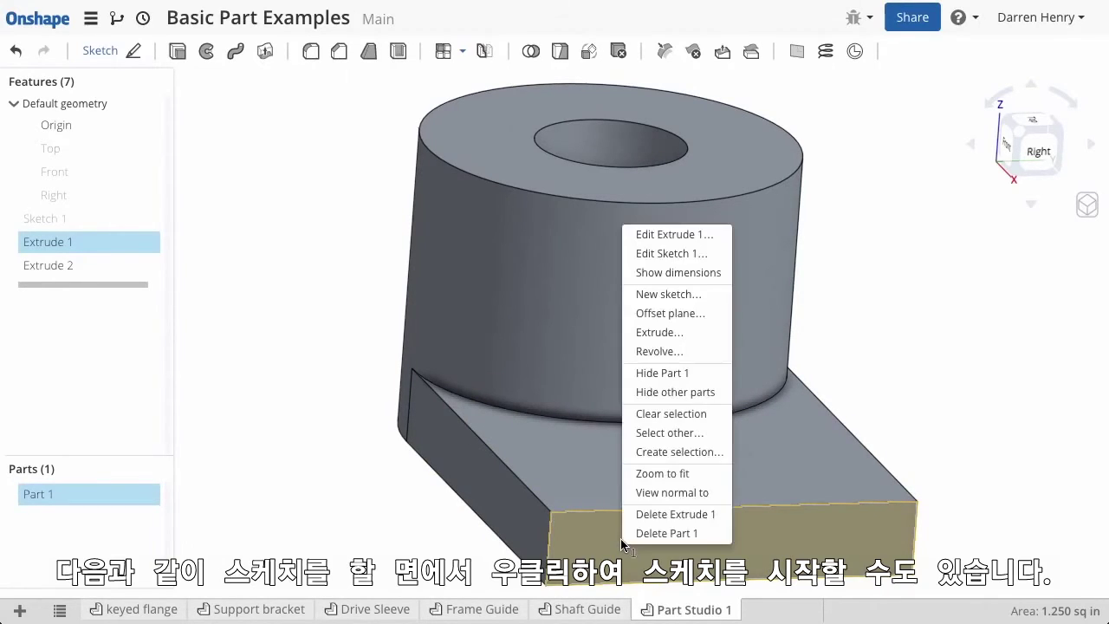
left_click(656, 296)
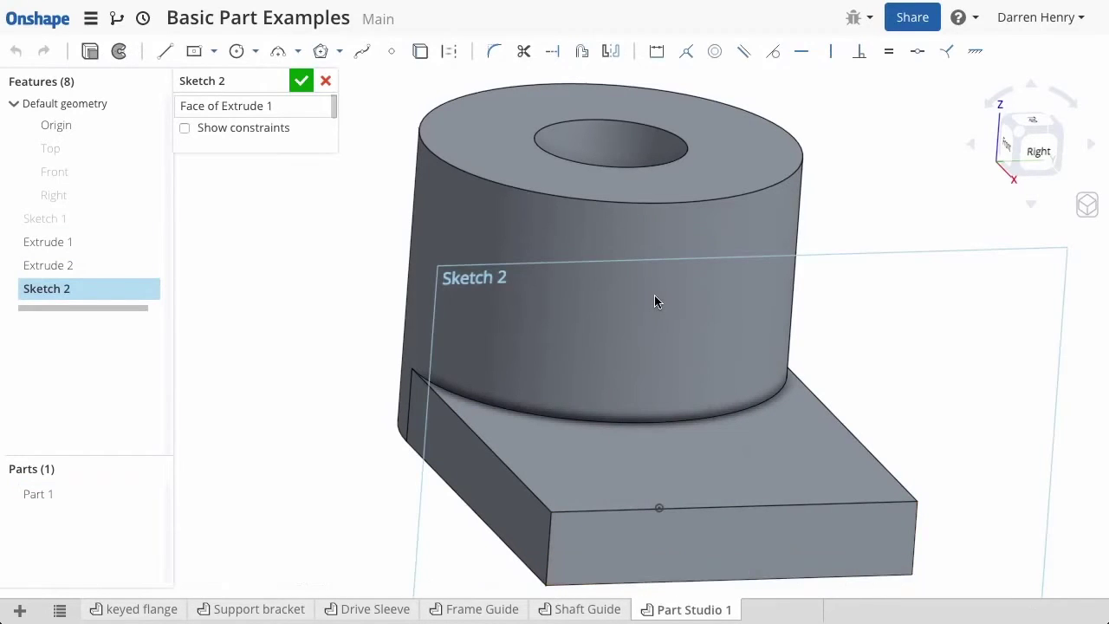
Step: In a normal, fitted view, draw a corner rectangle from the face corner down below the base
key("n")
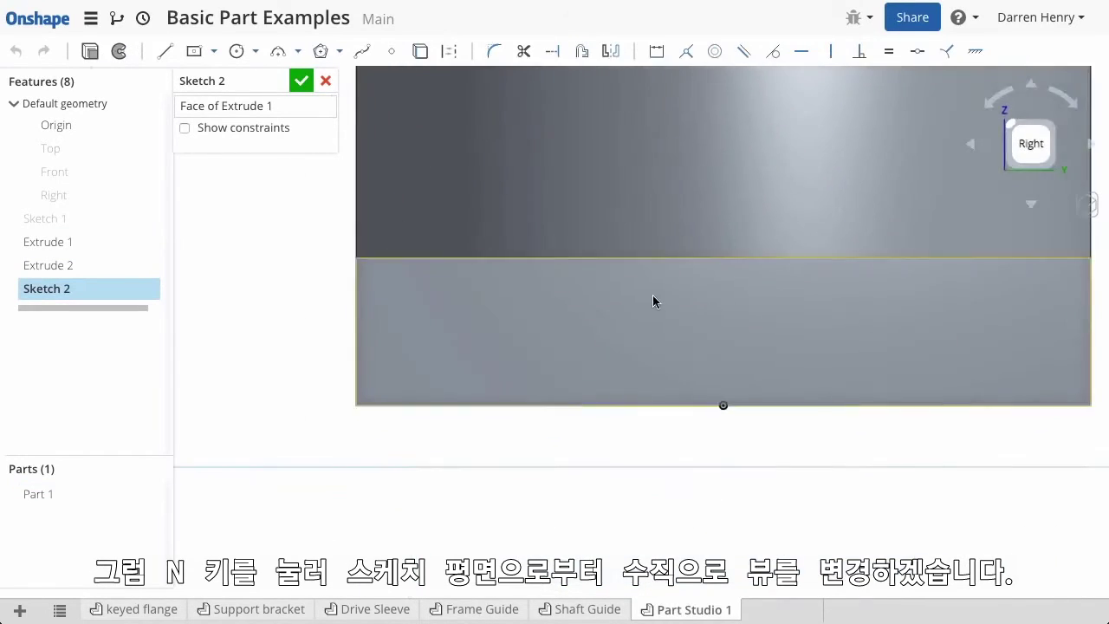
key("f")
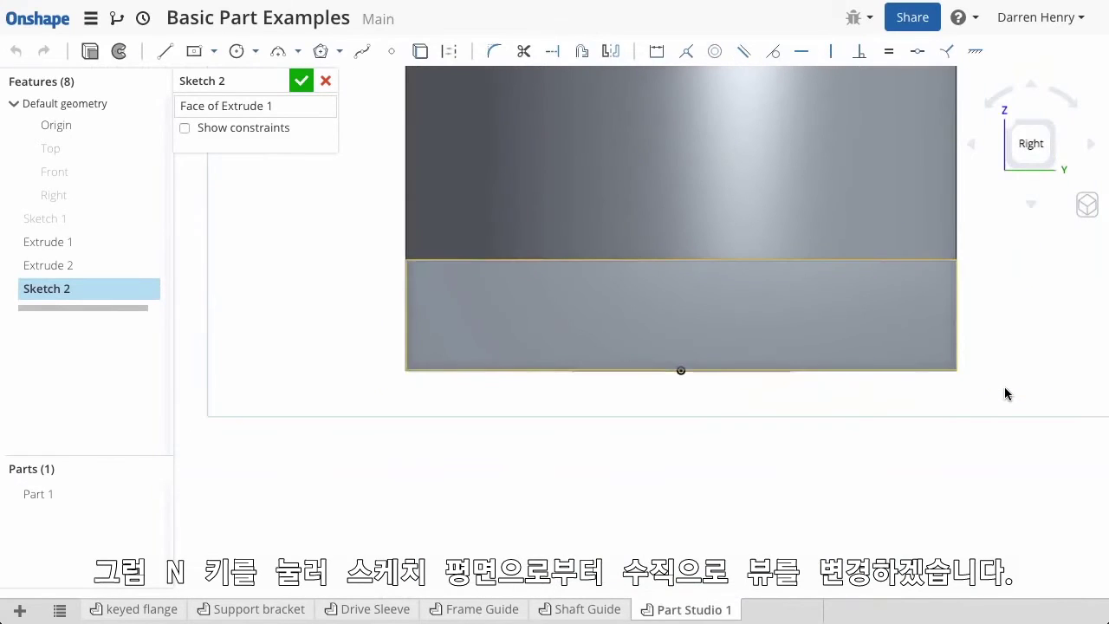
left_click(214, 55)
left_click(216, 77)
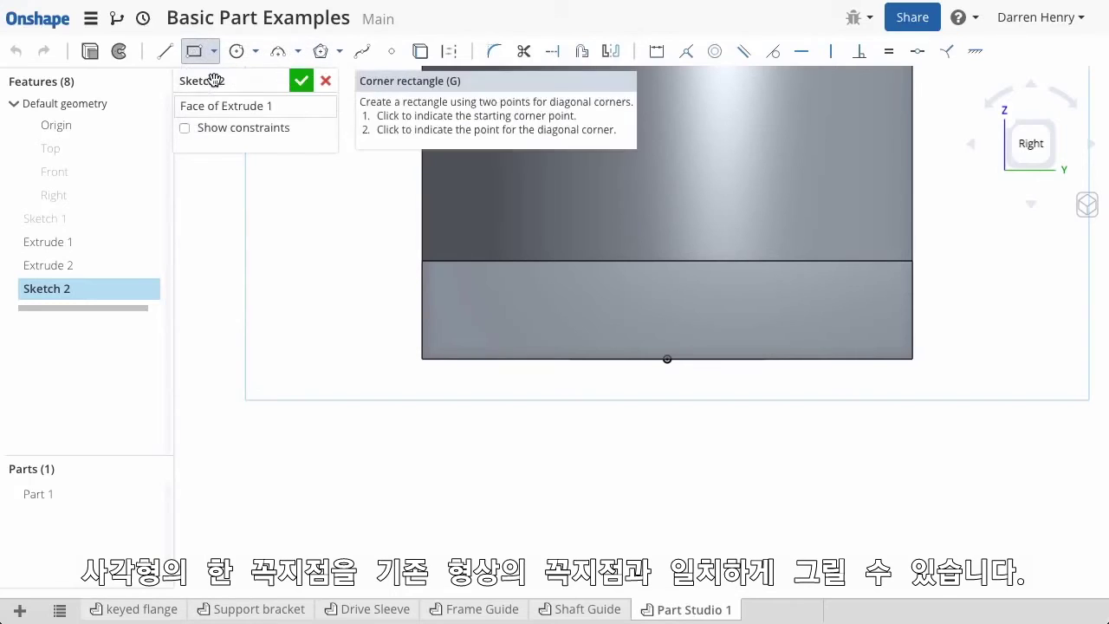
left_click(422, 261)
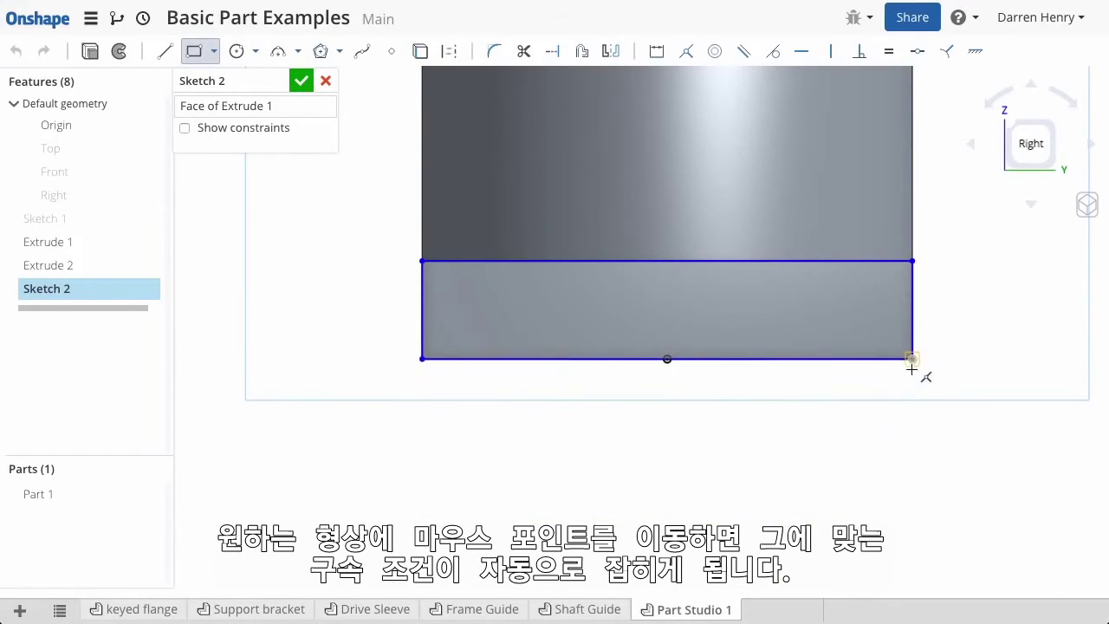
left_click(913, 535)
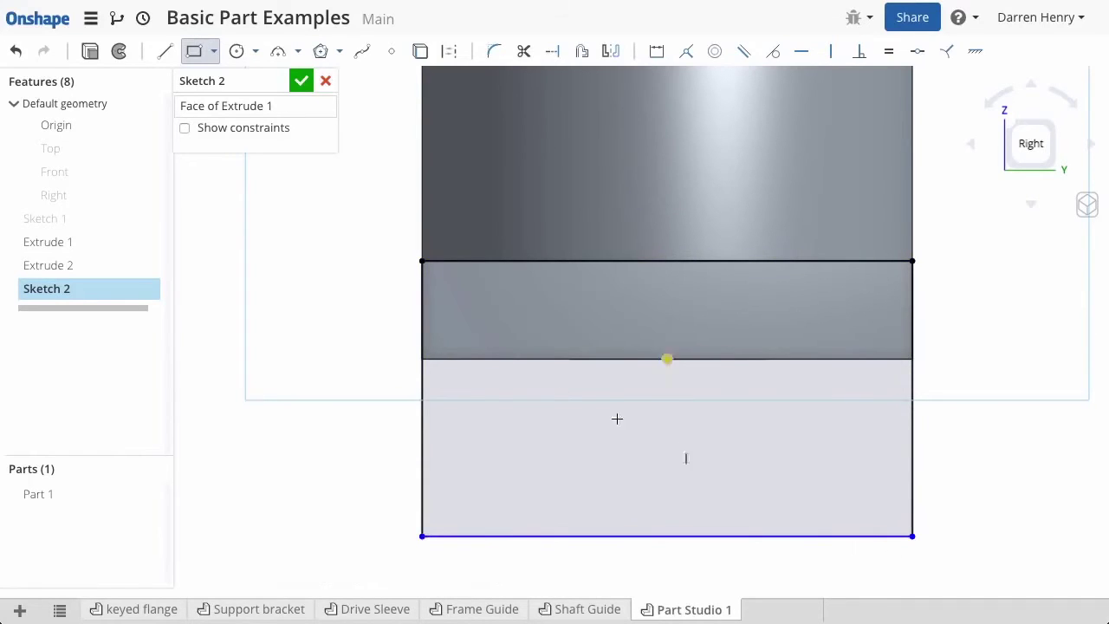
Step: Add a circle in the rectangle's left half and mirror it across a vertical construction centreline
left_click(236, 50)
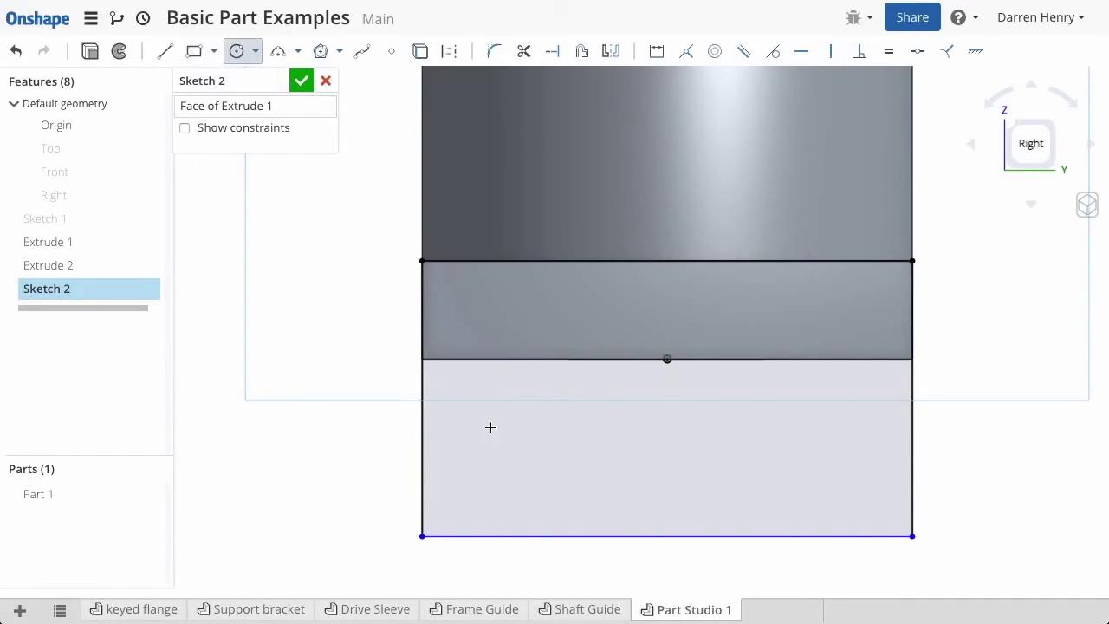
left_click(566, 469)
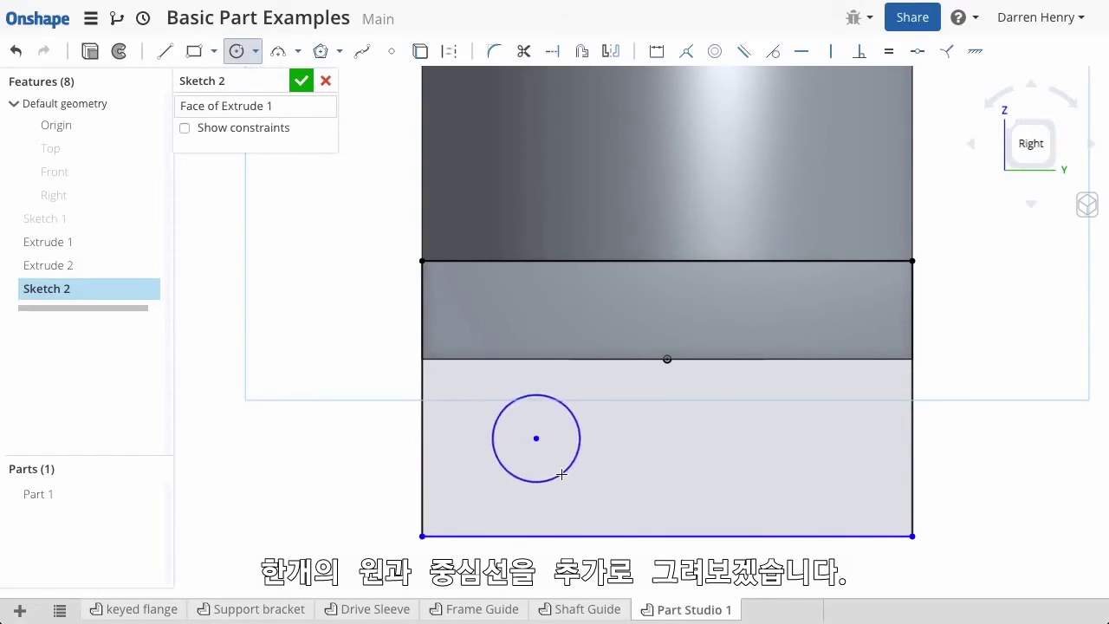
left_click(165, 51)
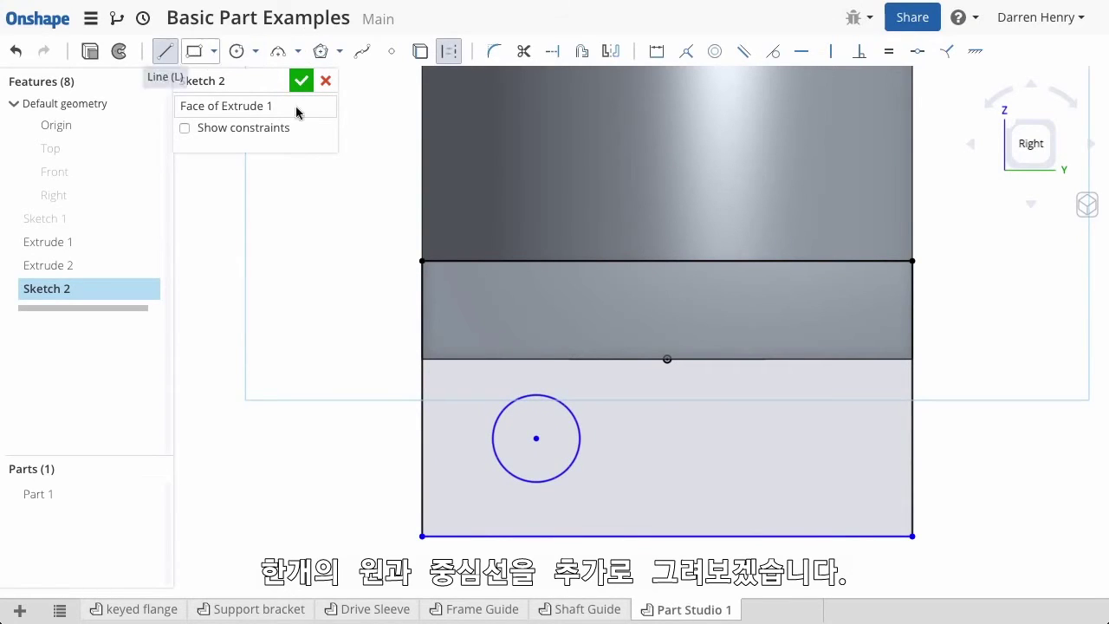
left_click(666, 535)
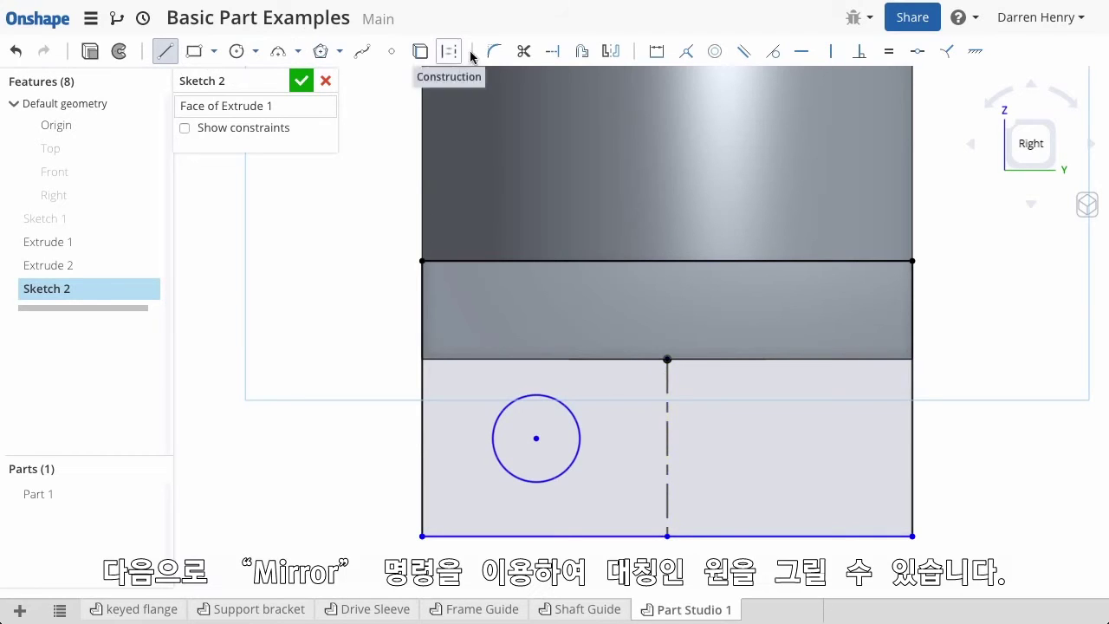
left_click(611, 50)
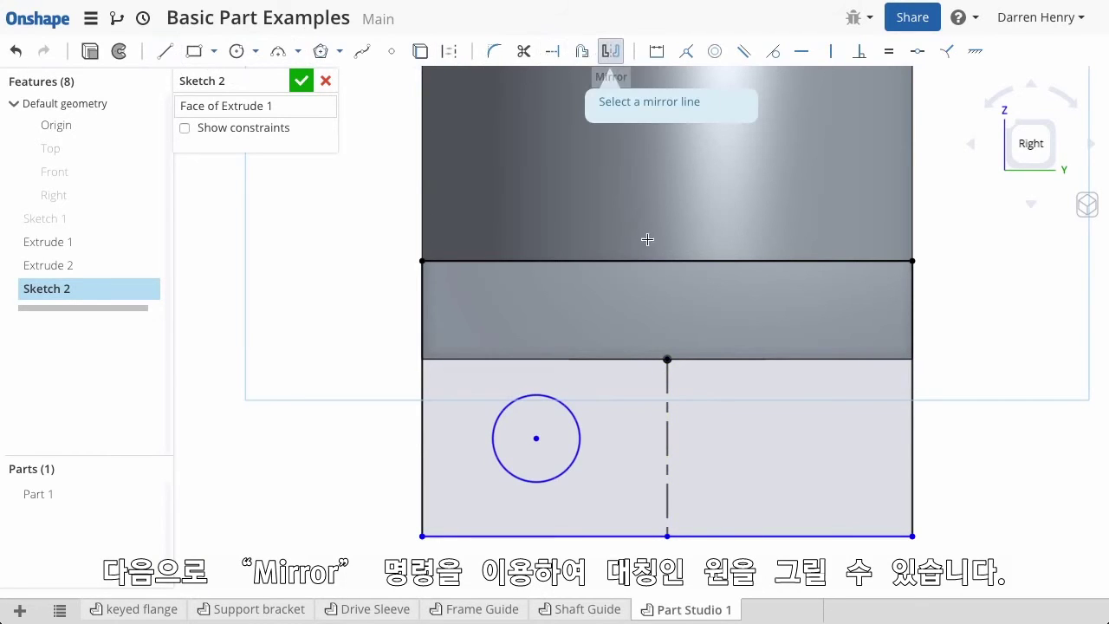
left_click(668, 415)
left_click(574, 411)
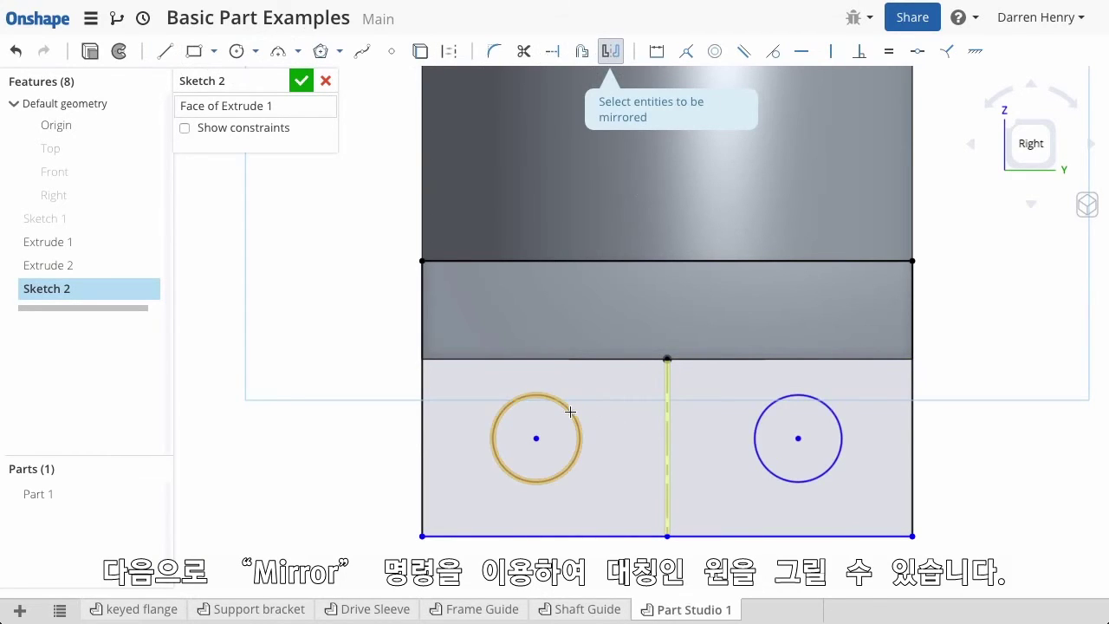
left_click(656, 50)
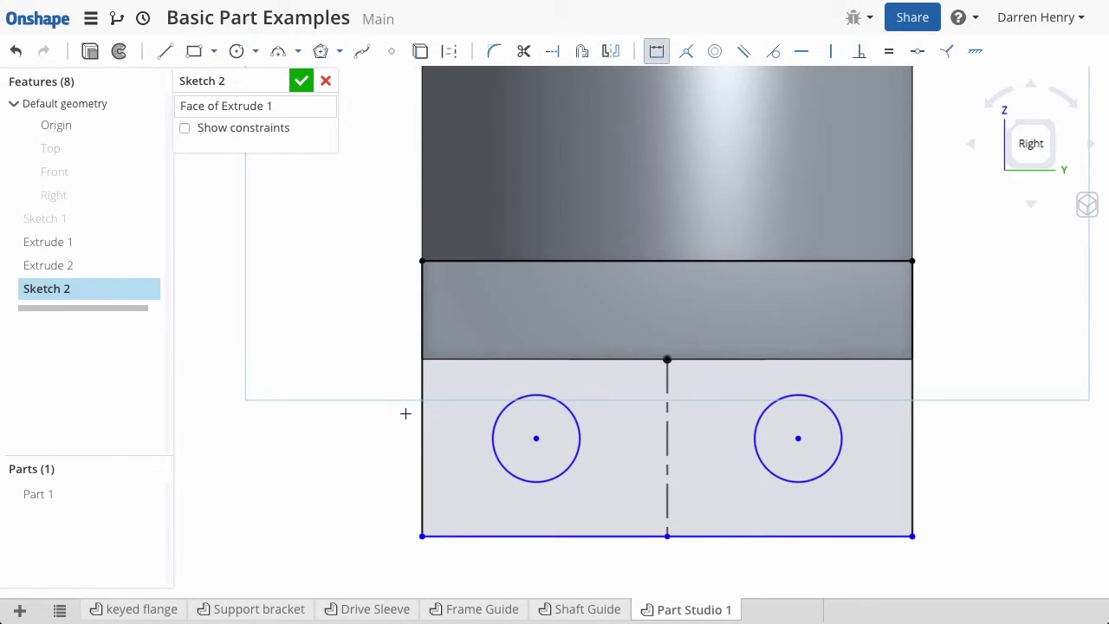
Step: Place the left circle's centre 0.5 above the bottom edge and set its diameter to 0.5
left_click(529, 535)
left_click(537, 438)
left_click(357, 469)
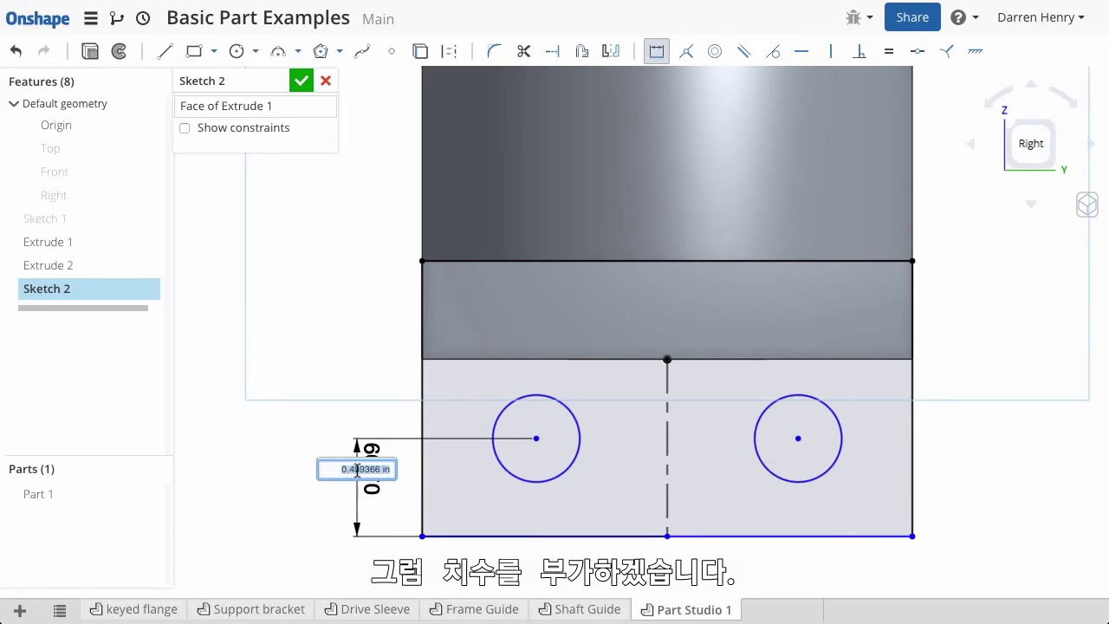
type("0.5")
key("Return")
left_click(497, 459)
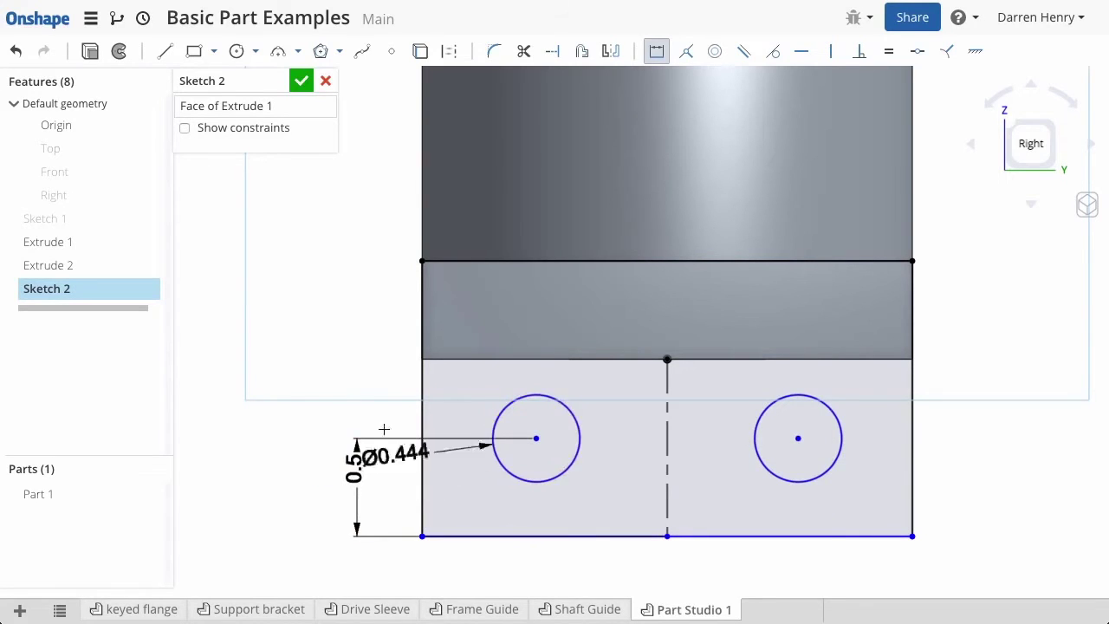
left_click(376, 384)
type("0.5")
key("Return")
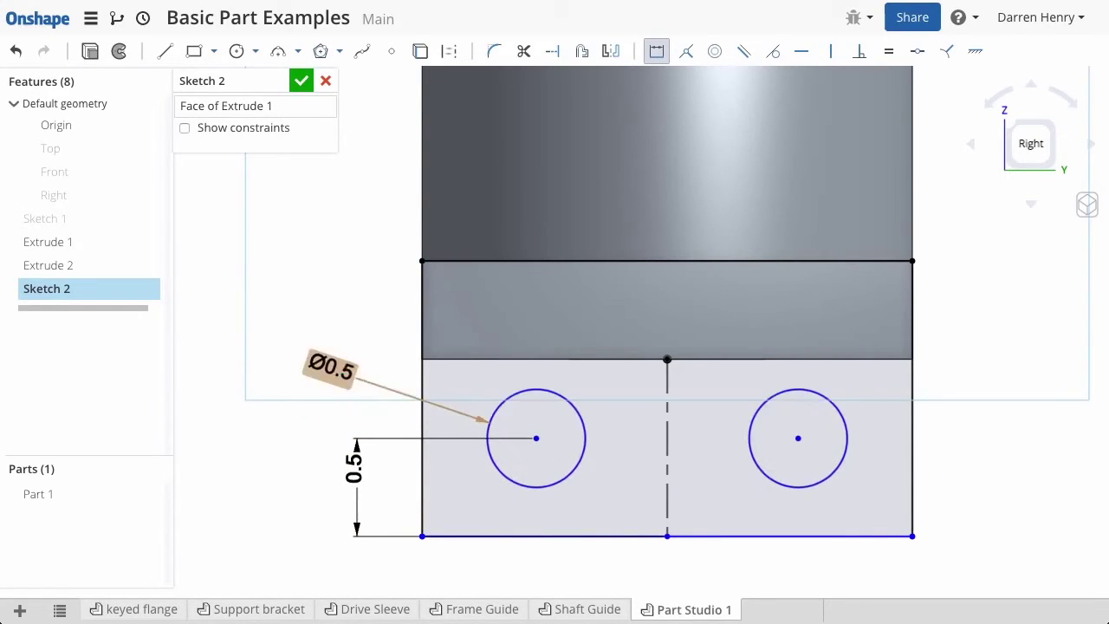
Step: Dimension the overall height to 1.5 and the circle spacing to 1
left_click(459, 260)
left_click(444, 536)
left_click(222, 415)
type("1.5")
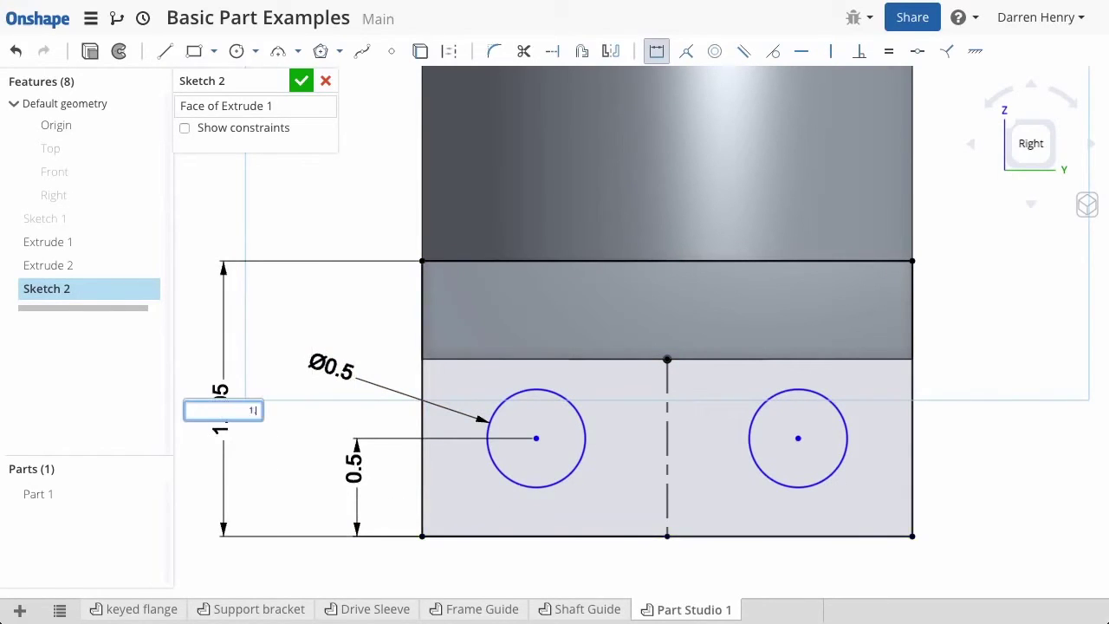
key("Return")
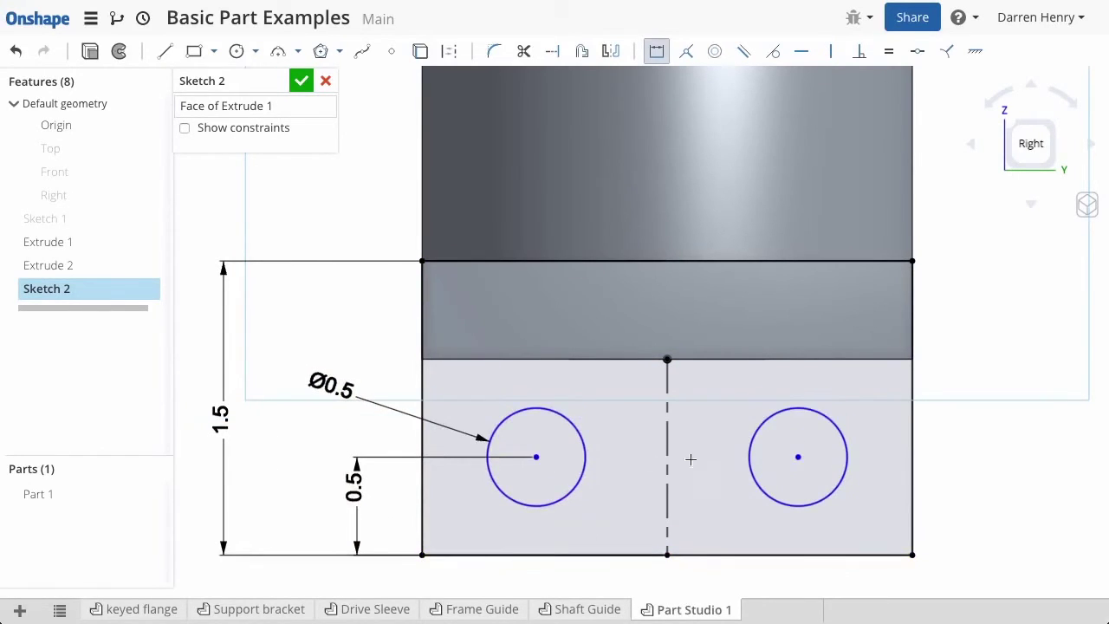
left_click(798, 457)
left_click(657, 581)
type("1")
key("Return")
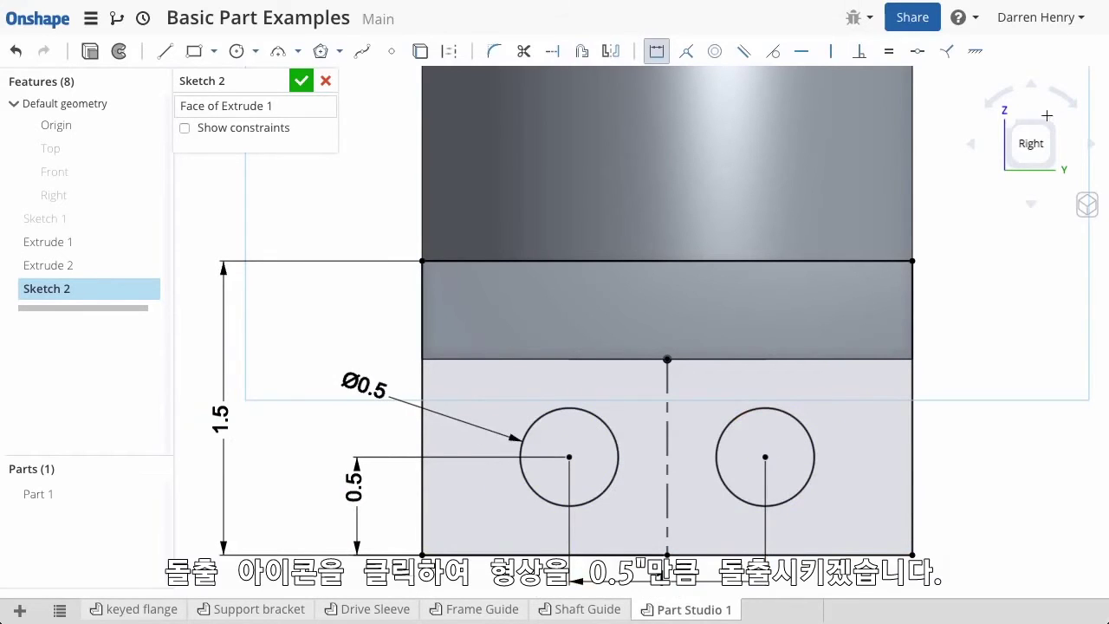
Step: In isometric view, extrude Sketch 2 downward 0.5 in as Extrude 3, creating the holed plate
left_click(1010, 125)
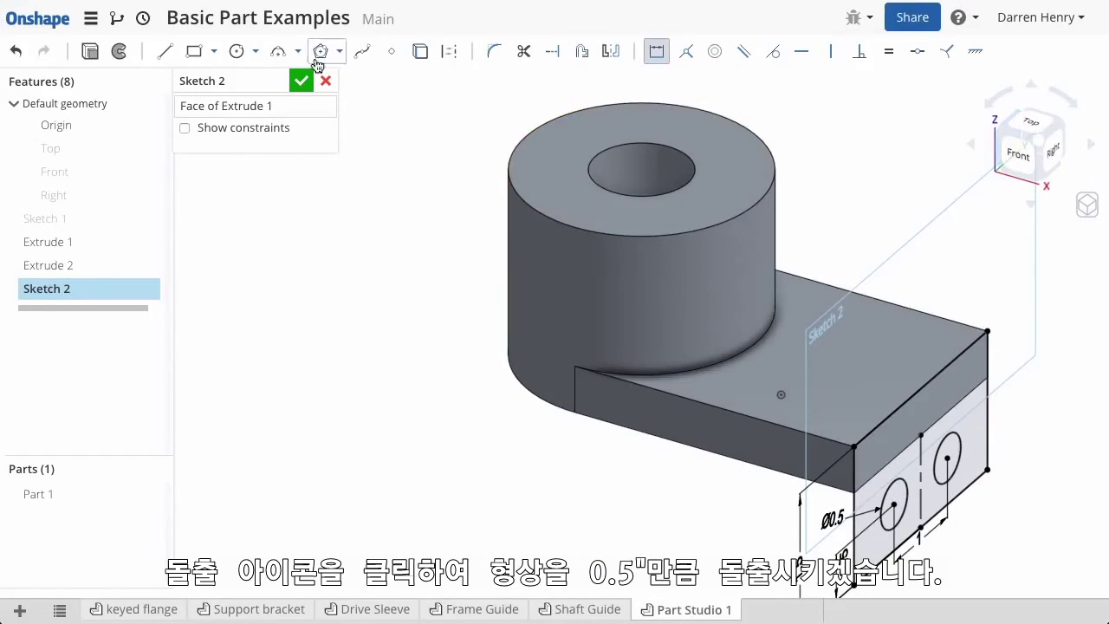
left_click(93, 50)
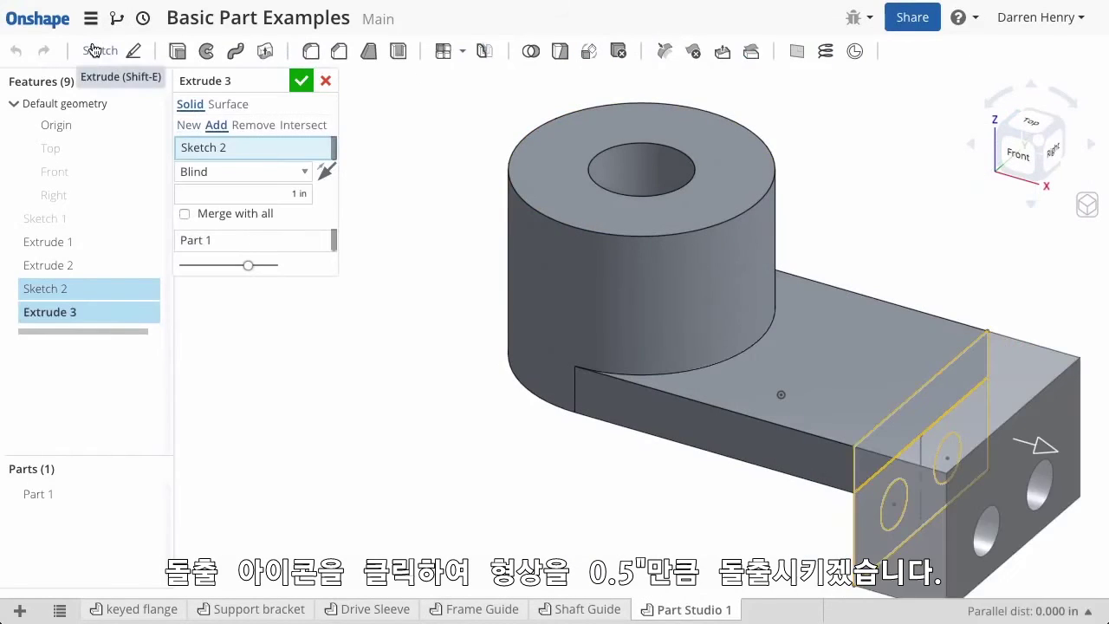
left_click(326, 172)
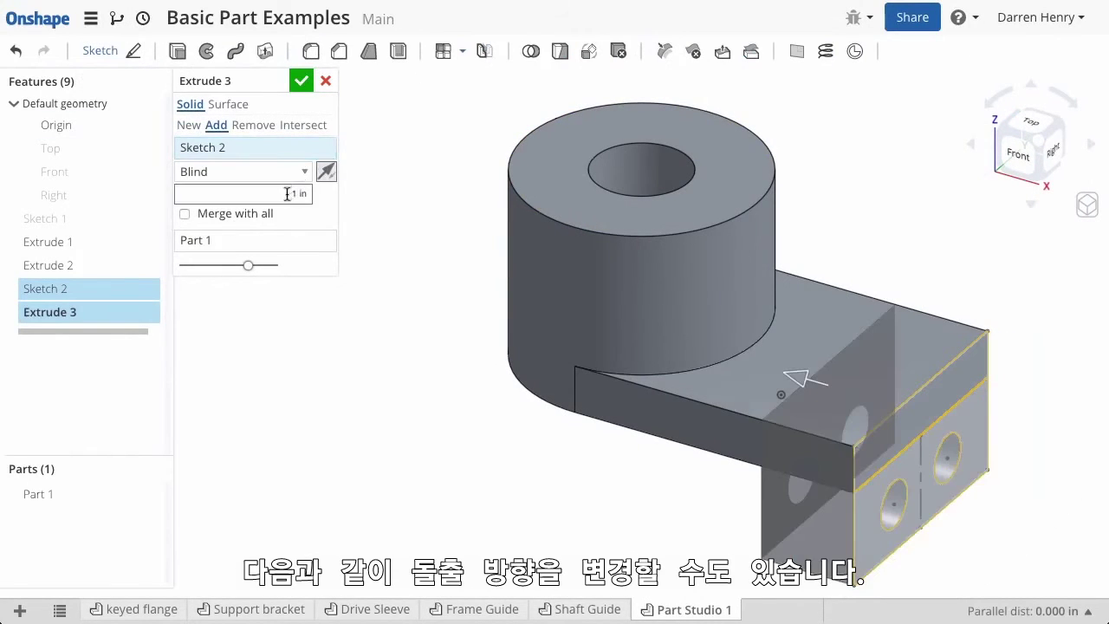
type(".5")
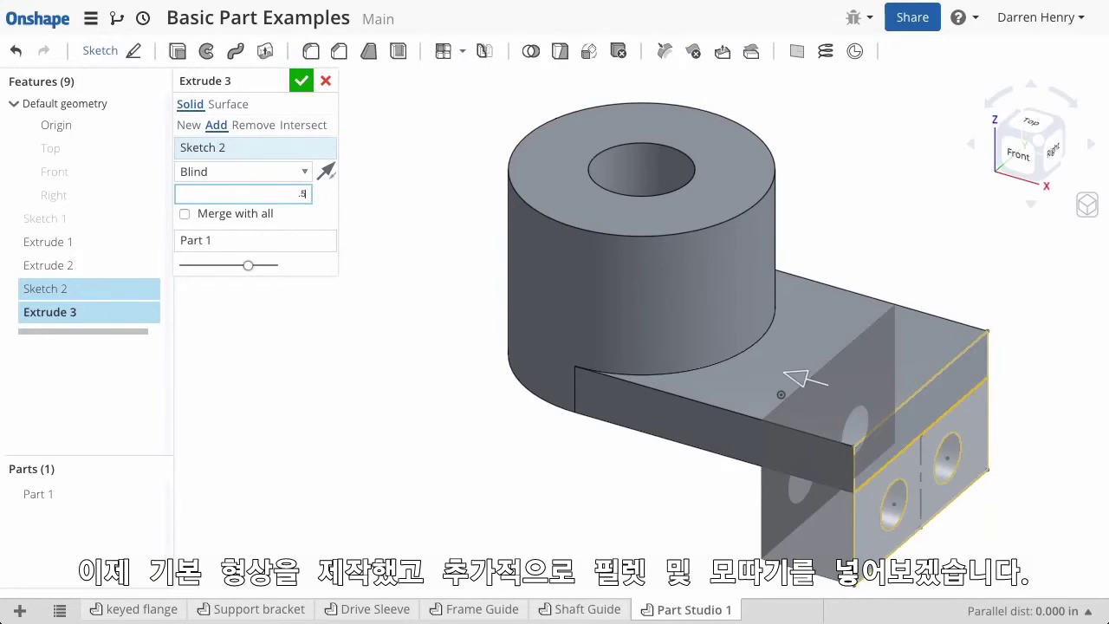
left_click(300, 82)
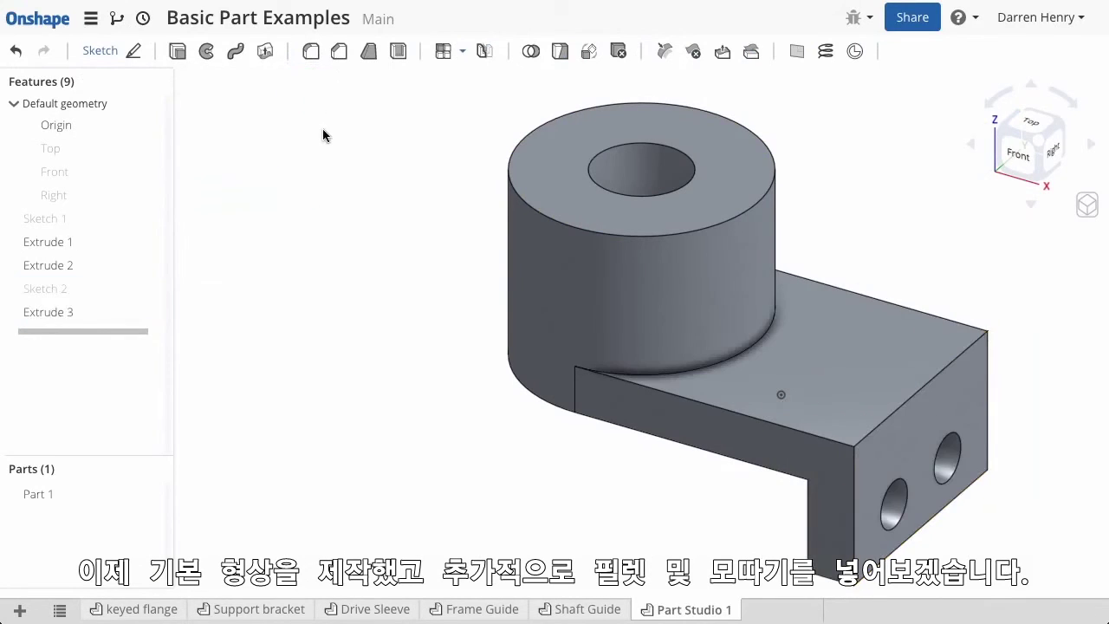
key("f")
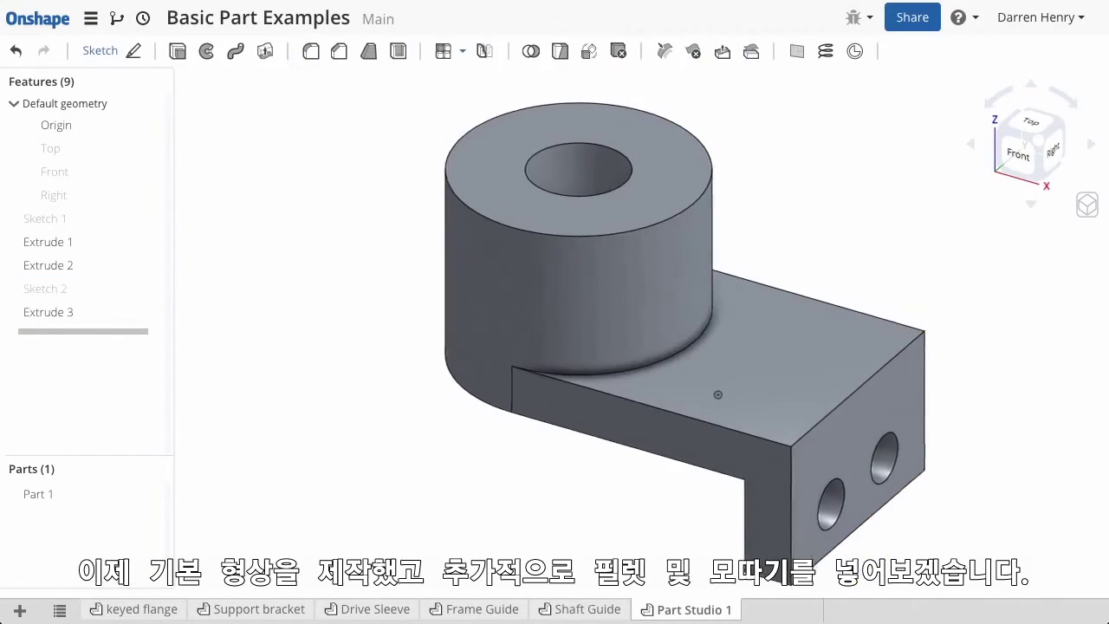
left_click(576, 377)
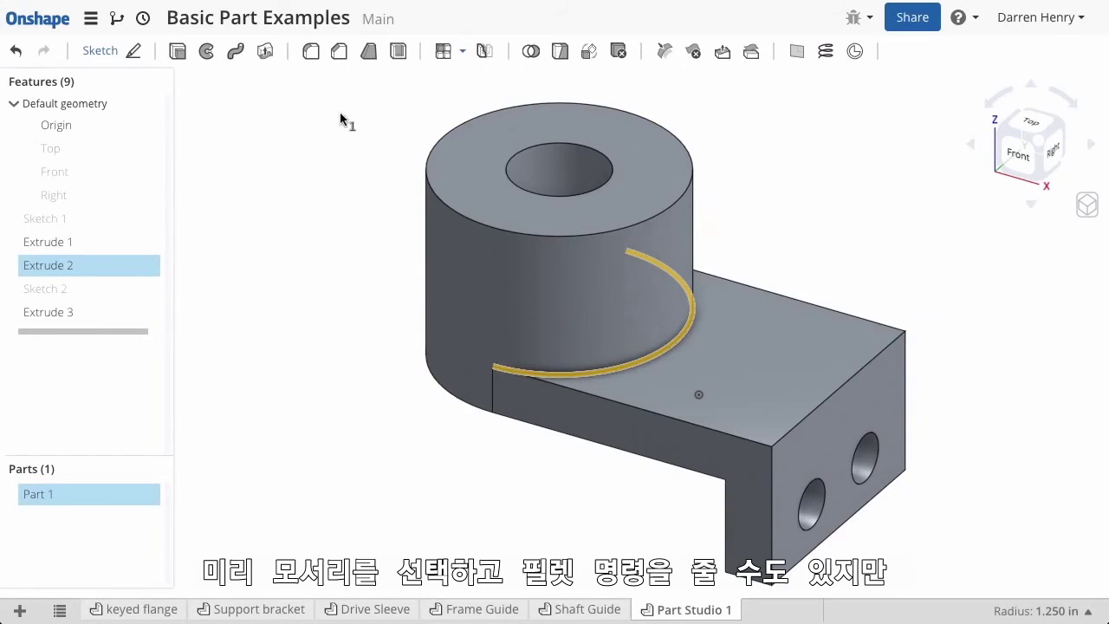
Step: Fillet the boss base edge plus arm and plate edges at 0.2 in, removing the stray plate face
left_click(310, 51)
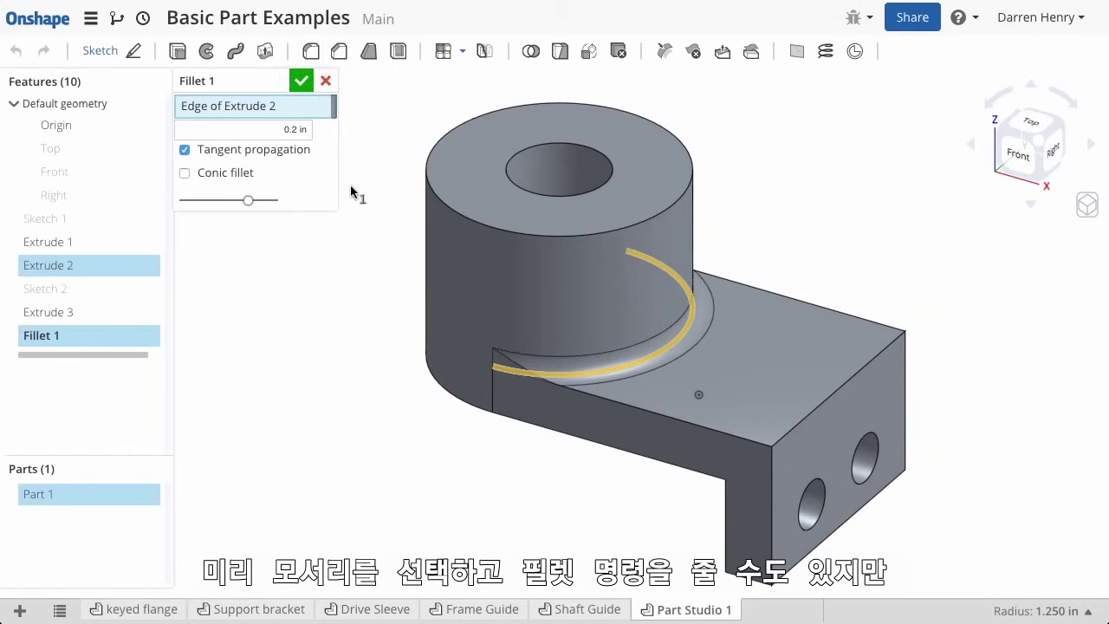
left_click(813, 417)
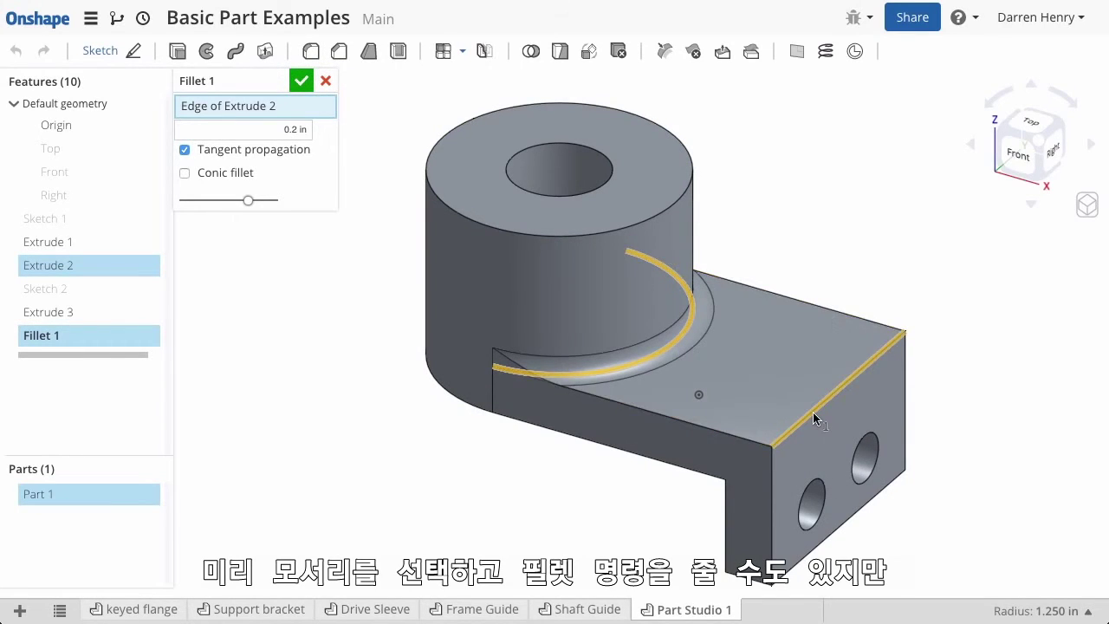
left_click(752, 580)
right_click_drag(752, 576, 788, 500)
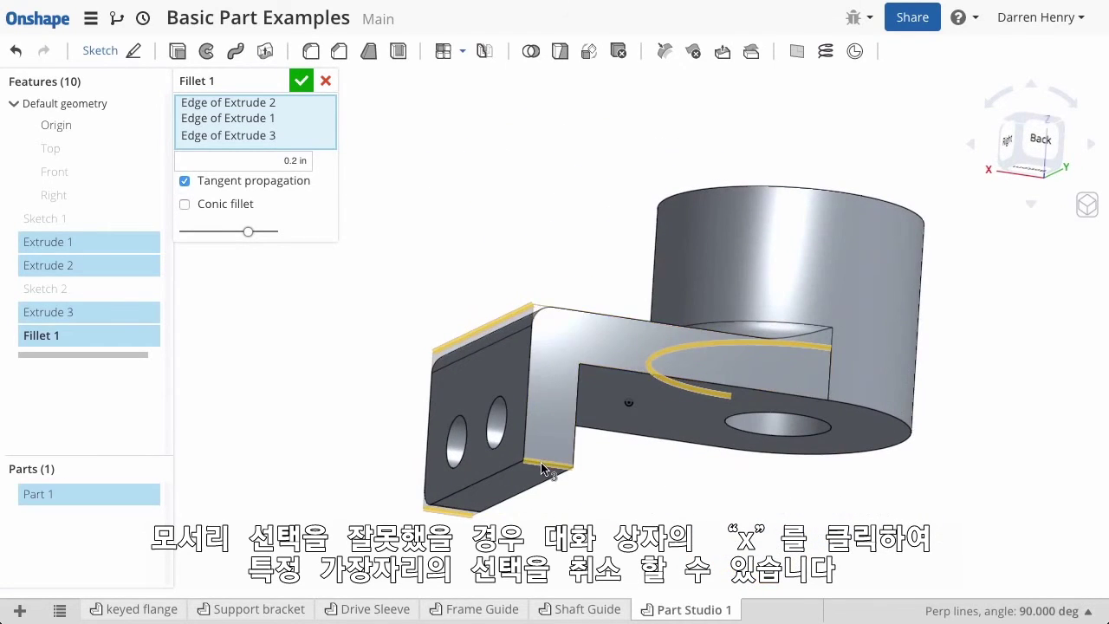
left_click(544, 463)
left_click(482, 383)
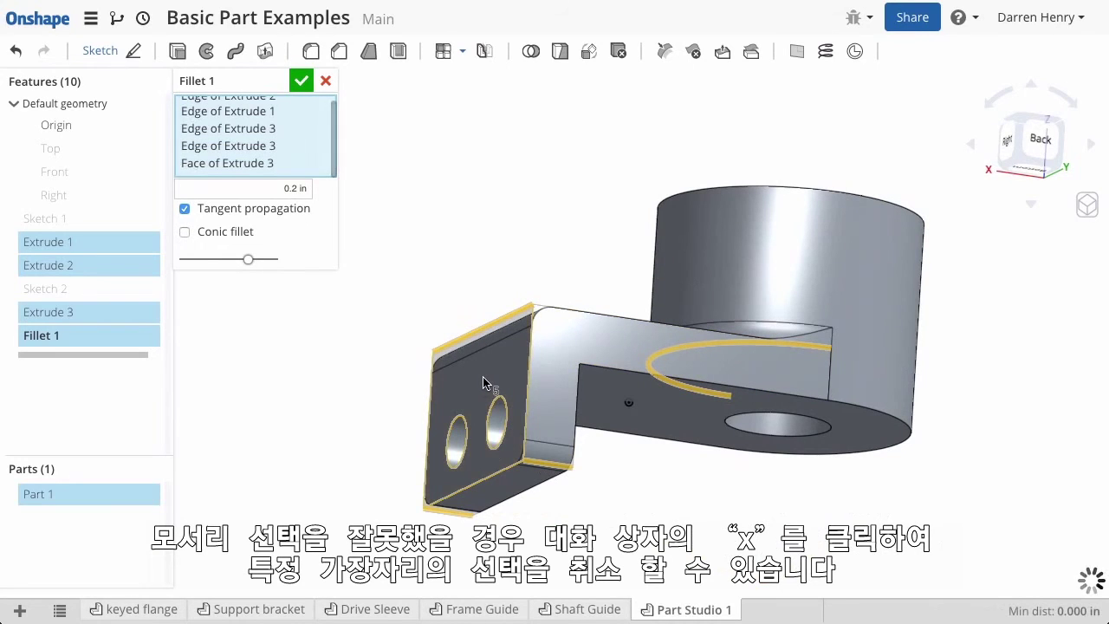
left_click(324, 165)
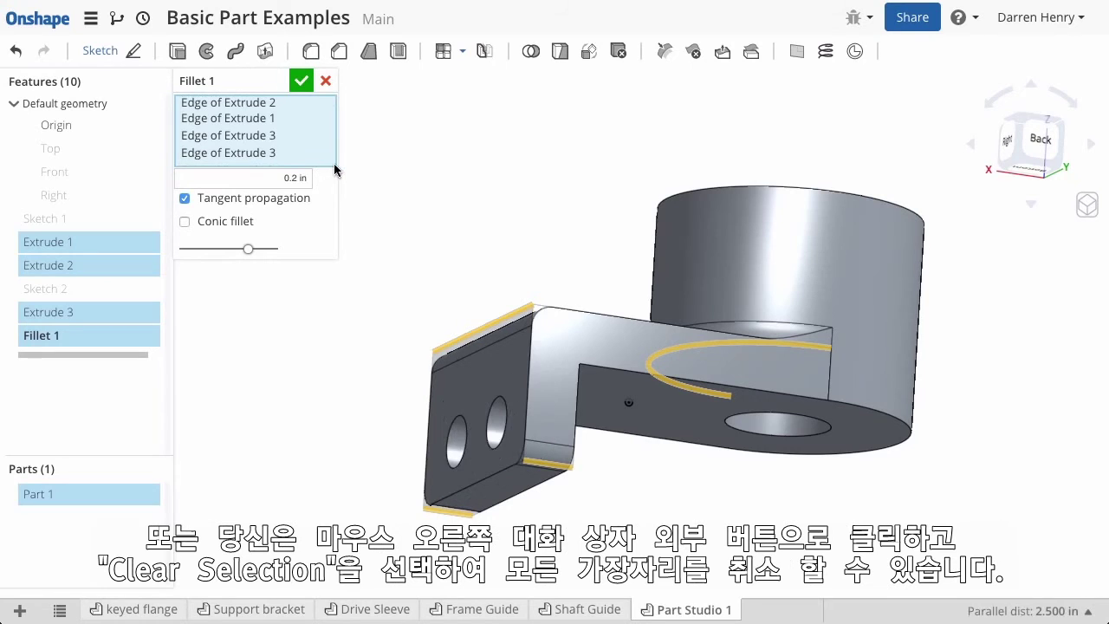
right_click(449, 114)
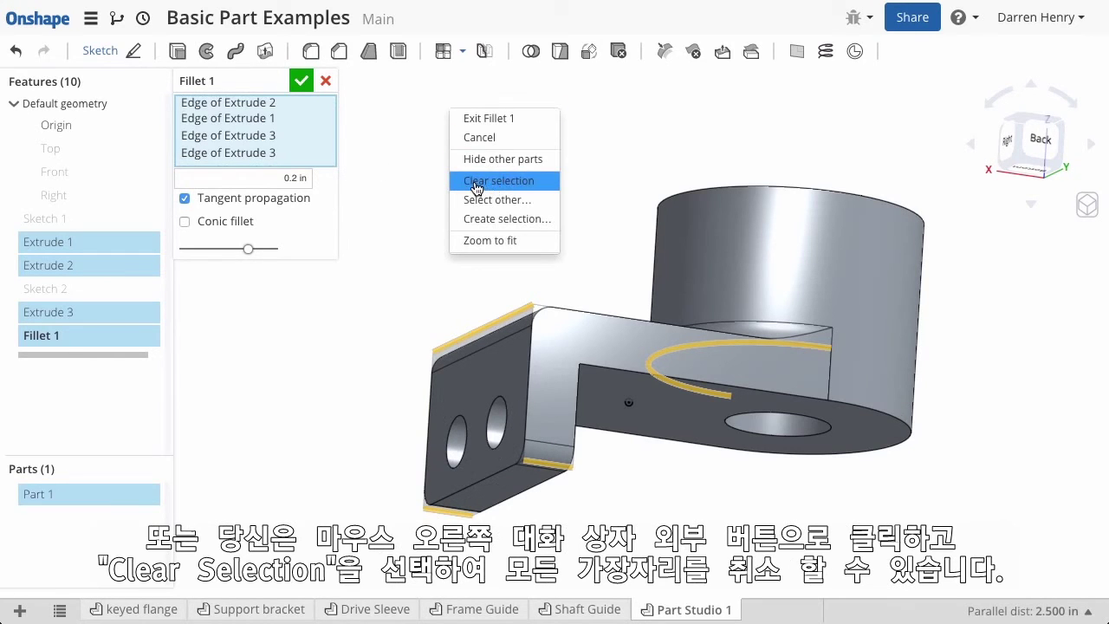
left_click(398, 206)
right_click_drag(400, 205, 509, 240)
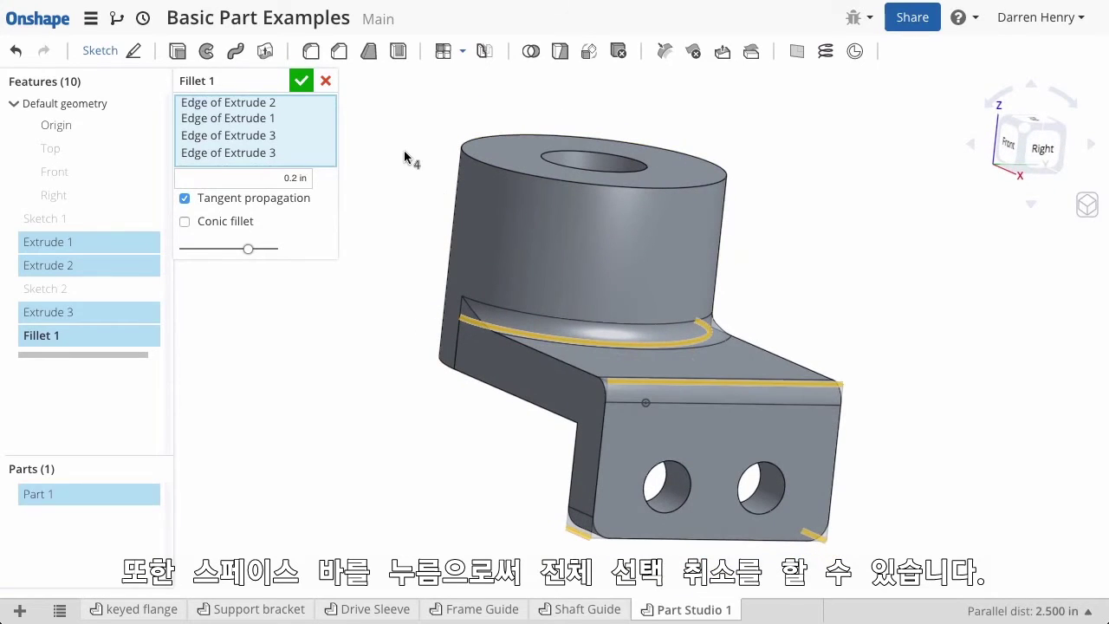
left_click(302, 81)
right_click_drag(389, 105, 373, 130)
Step: Add Fillet 2 at 1/16 in on two base edges and the arm's top edge
left_click(311, 51)
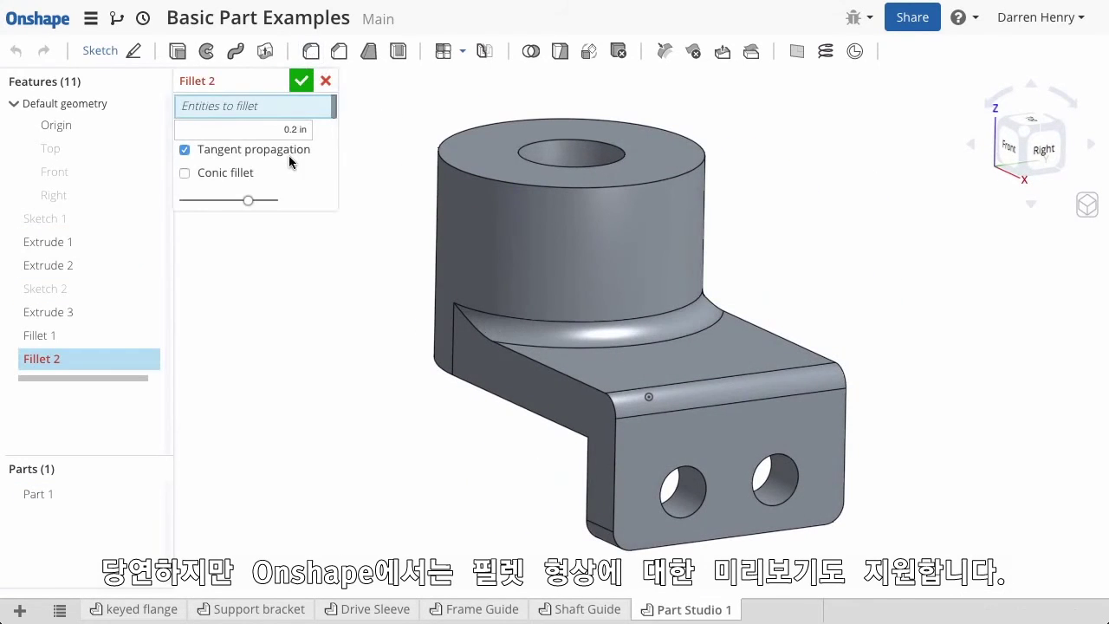
left_click(316, 130)
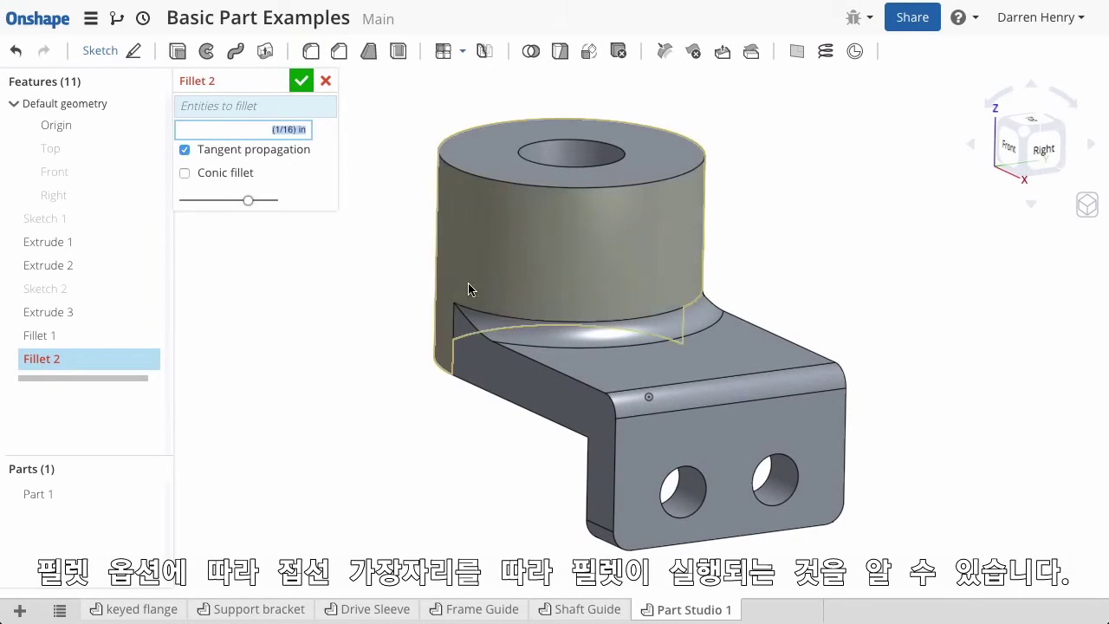
left_click(511, 402)
left_click(511, 404)
right_click_drag(488, 485, 674, 442)
left_click(674, 442)
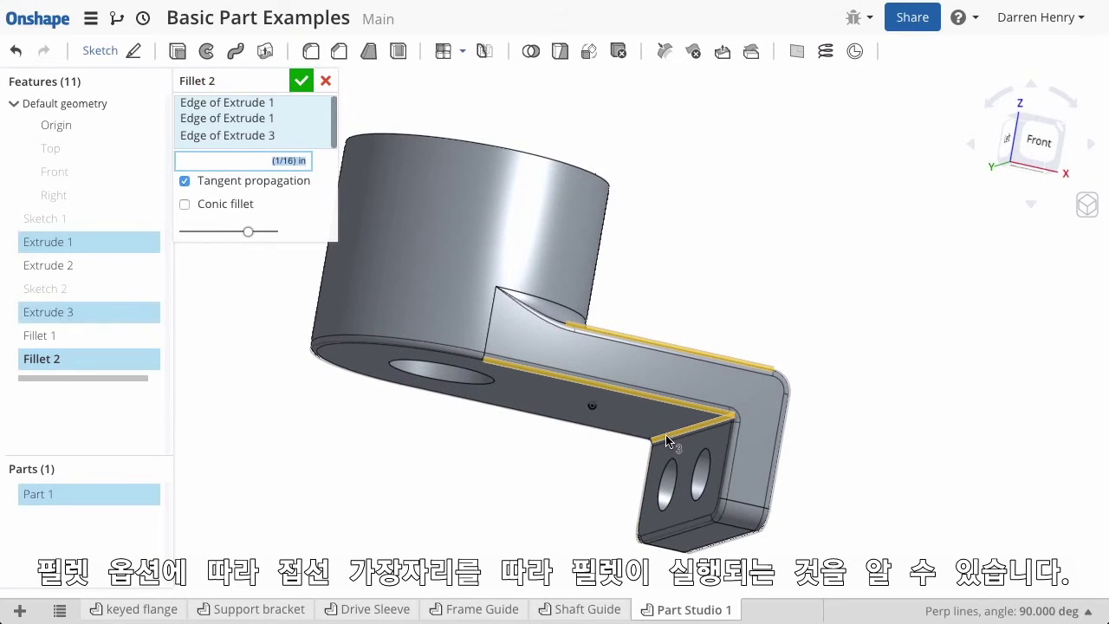
left_click(301, 81)
right_click_drag(492, 113, 597, 159)
Step: Chamfer the boss's hole face by 1/16 in and return to isometric view
left_click(338, 51)
left_click(319, 153)
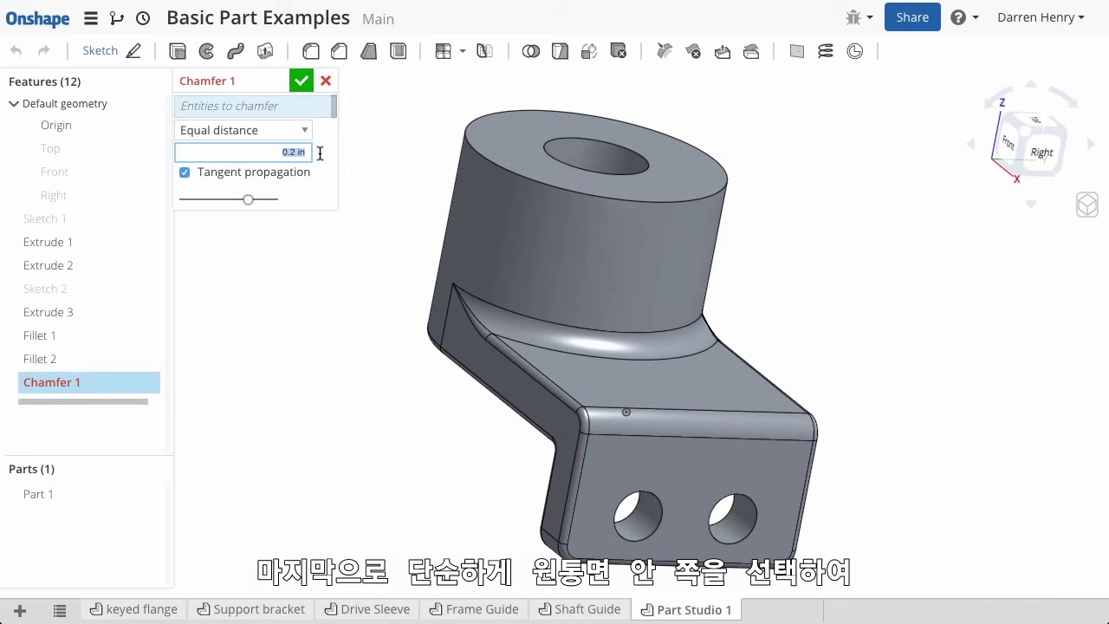
type("1/16")
key("Return")
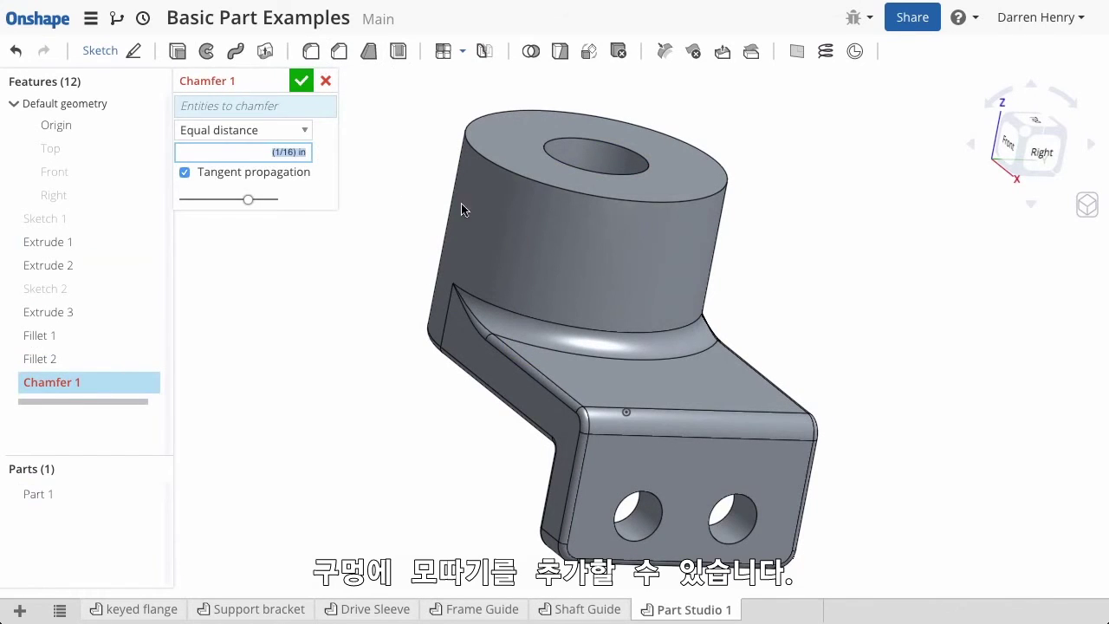
left_click(603, 163)
left_click(300, 81)
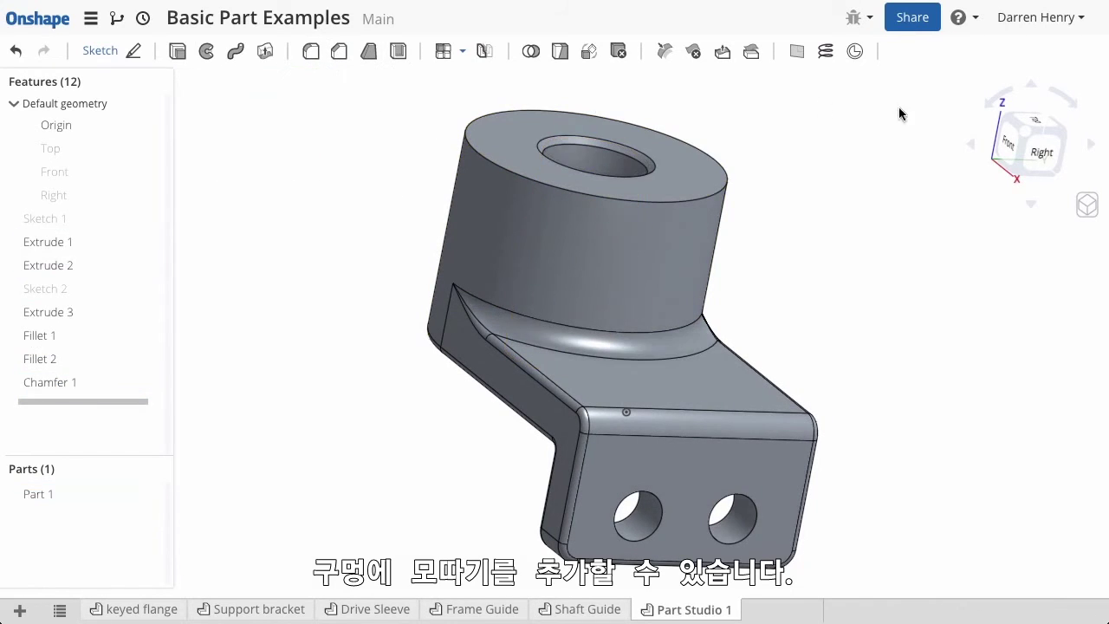
left_click(998, 139)
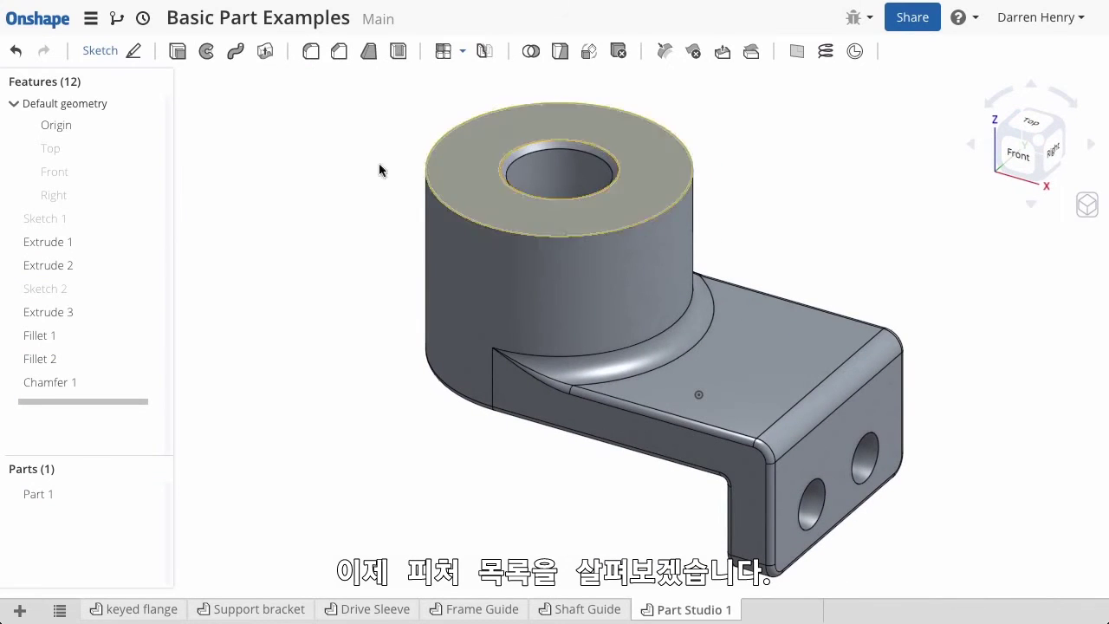
Step: Roll the feature history back after Extrude 1 and open Sketch 1 for editing
left_click_drag(107, 401, 208, 376)
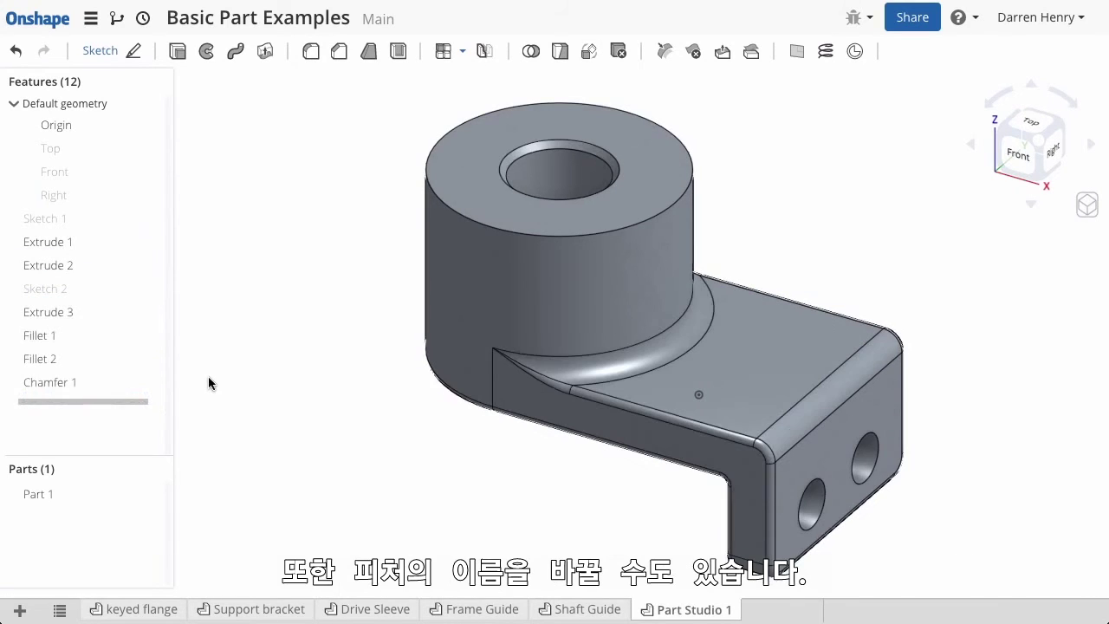
right_click(105, 222)
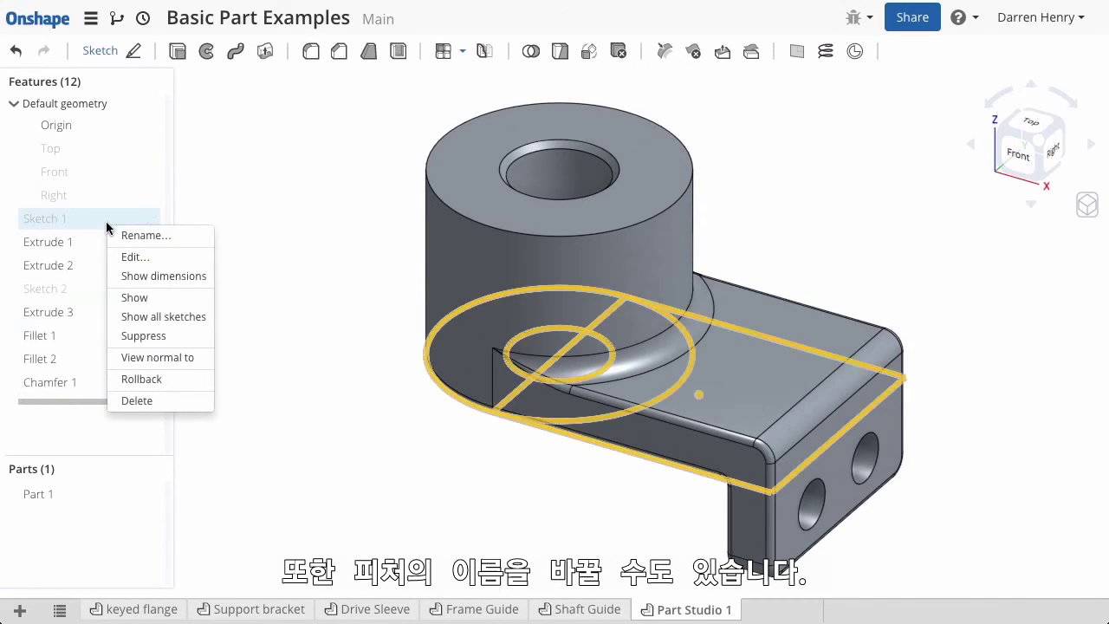
left_click(137, 256)
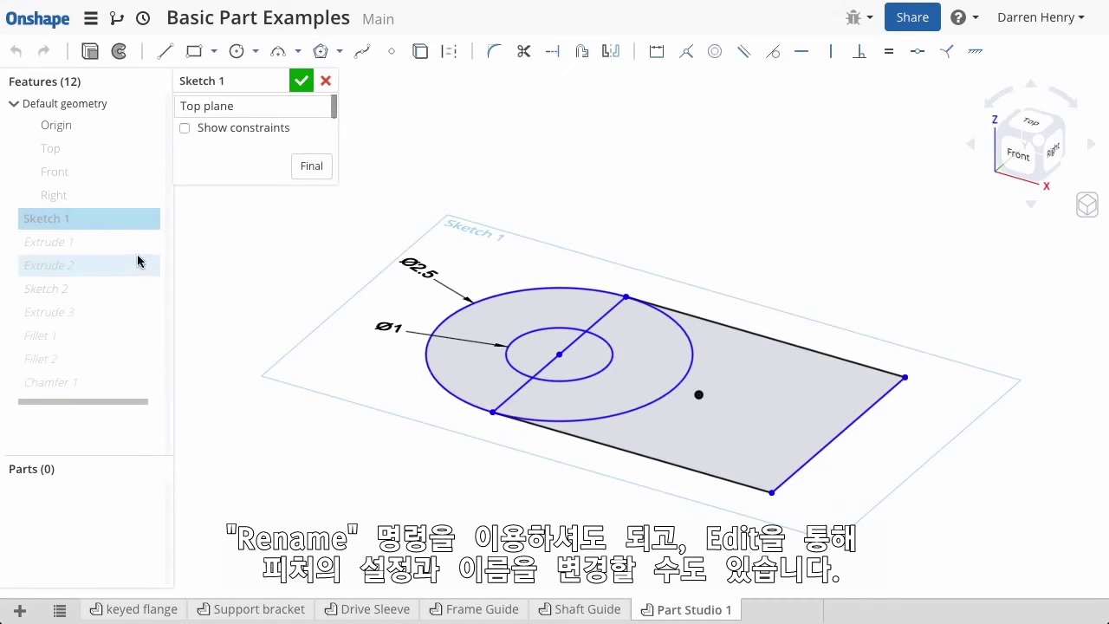
Step: Rename Sketch 1 to 'Base Sketch'
left_click(274, 82)
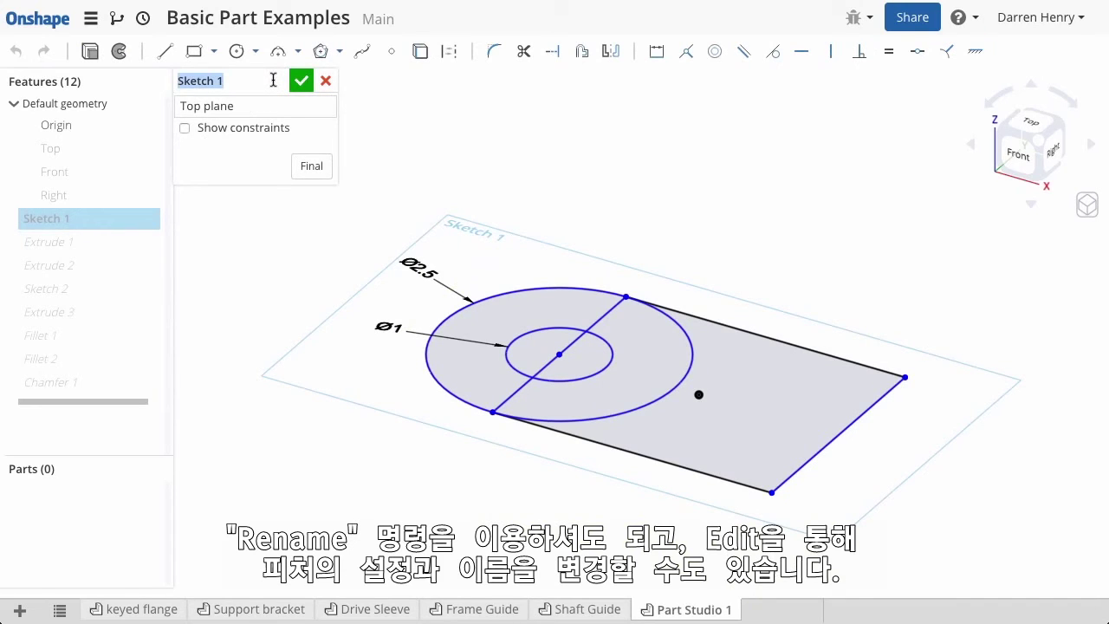
type("Base")
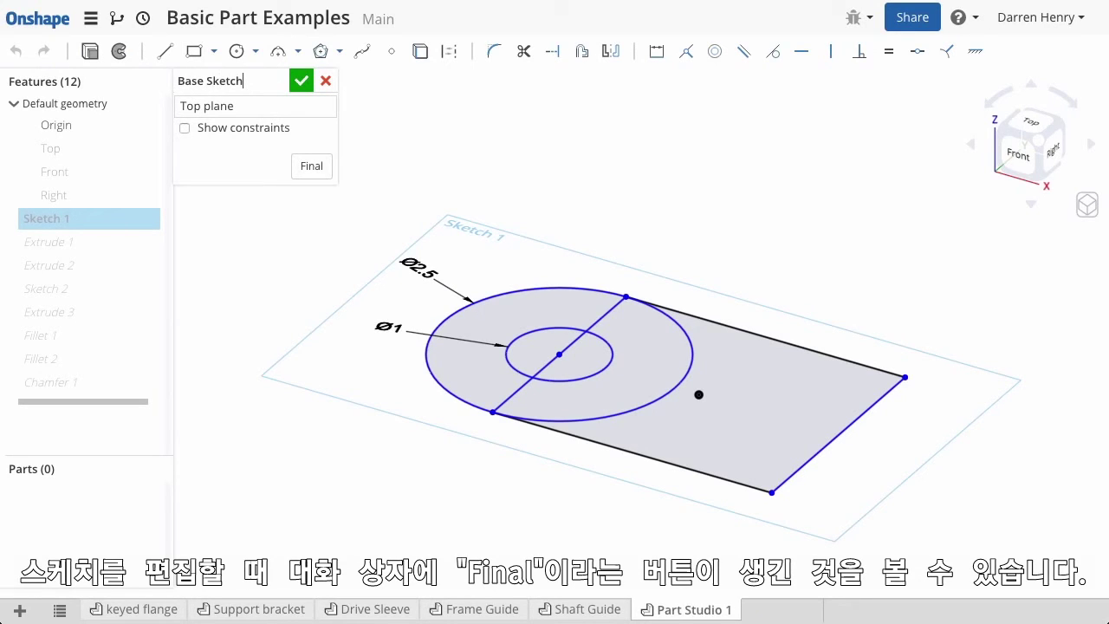
left_click(303, 169)
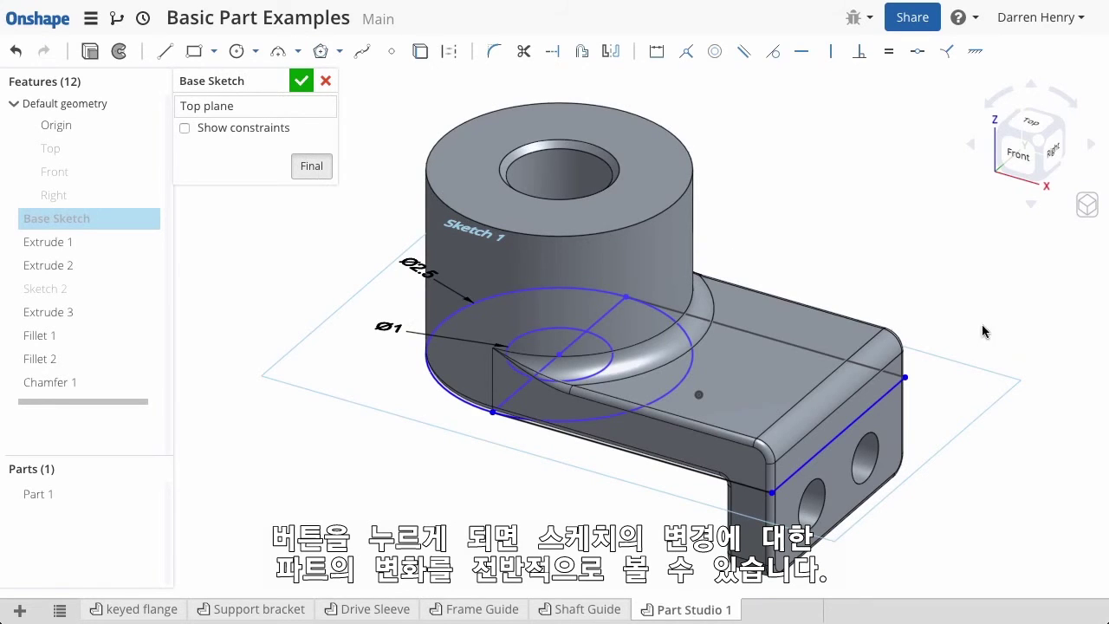
Step: Adjust the line endpoint, dimension the long edge to 3 in, and accept the sketch
left_click_drag(901, 379, 860, 358)
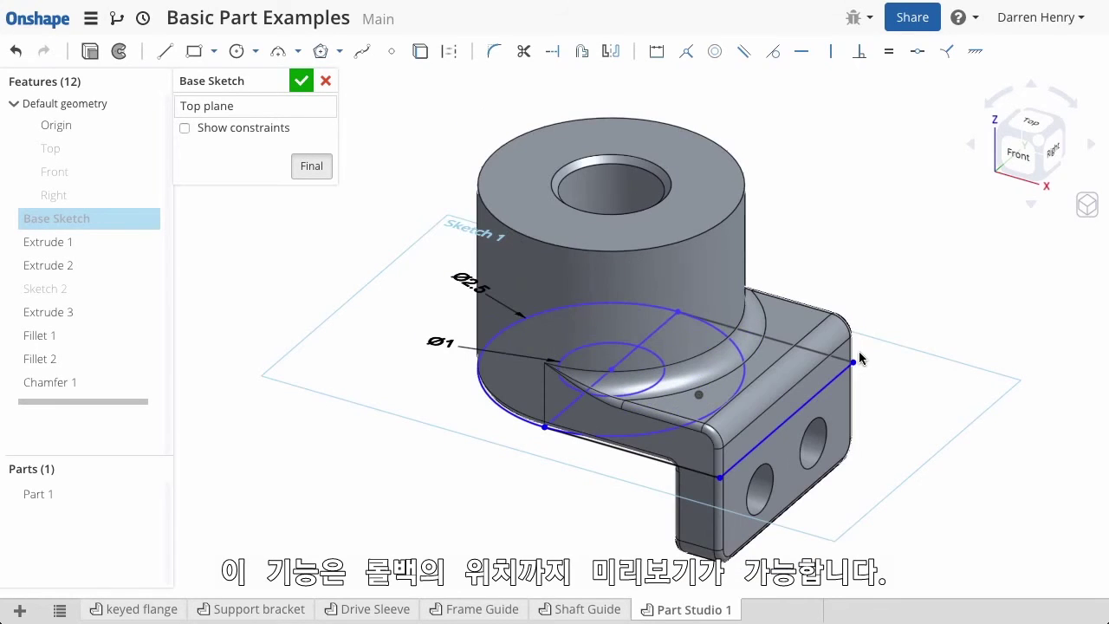
left_click_drag(854, 367, 903, 381)
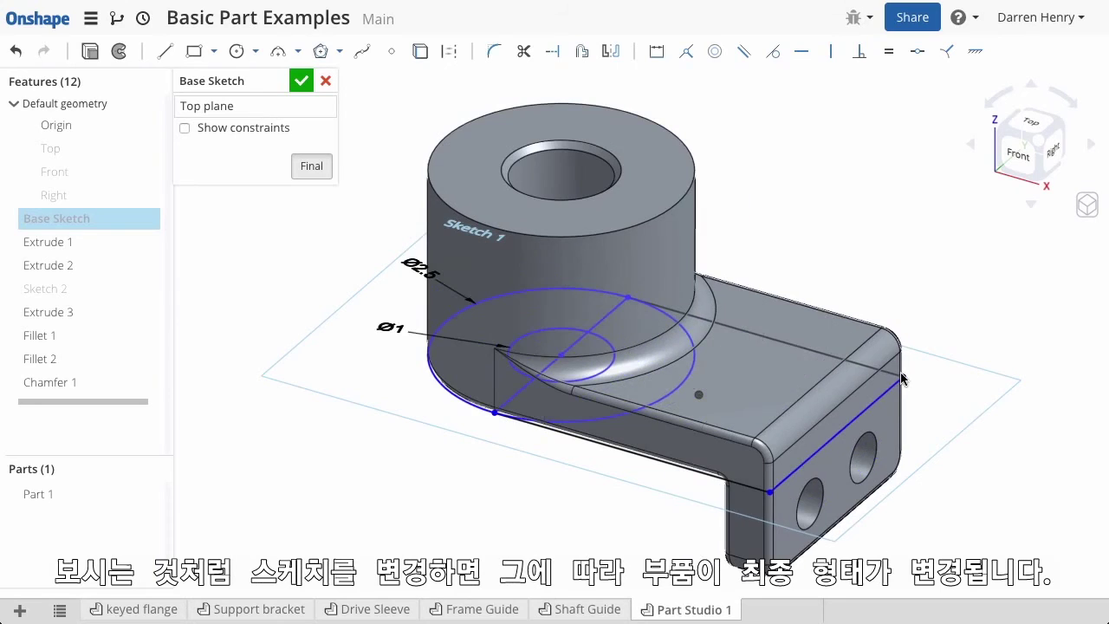
left_click(655, 52)
left_click(761, 333)
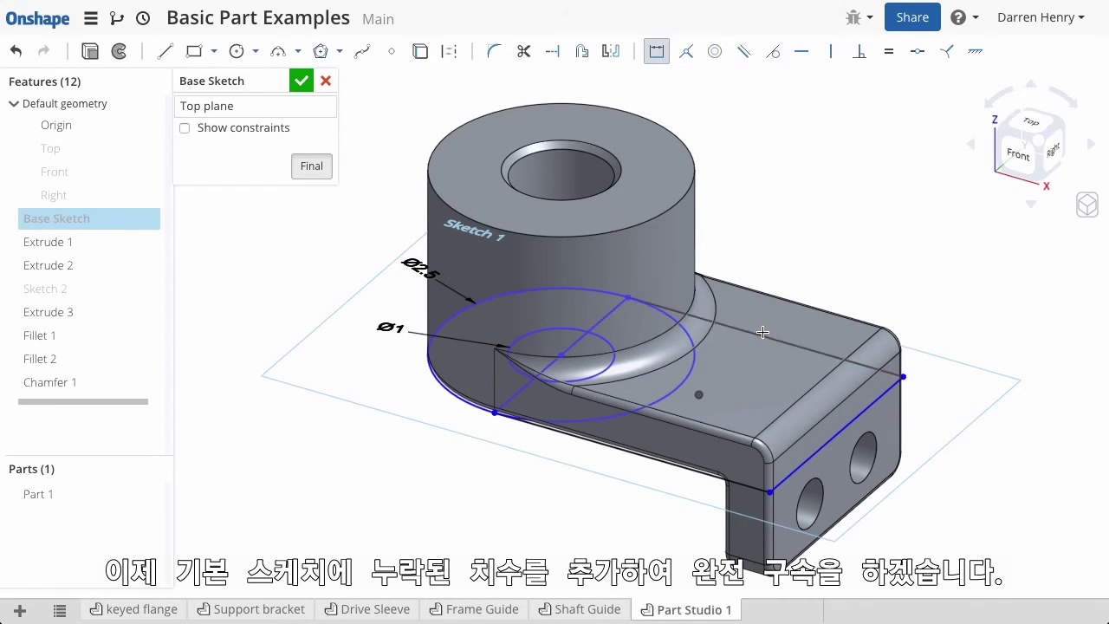
left_click(801, 279)
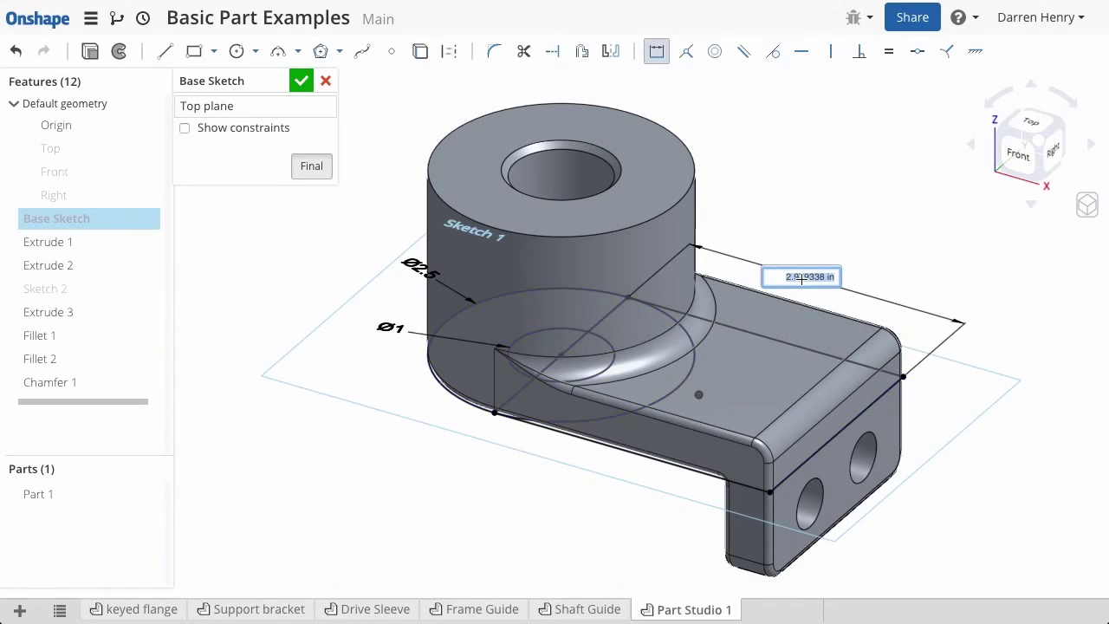
type("3")
key("Return")
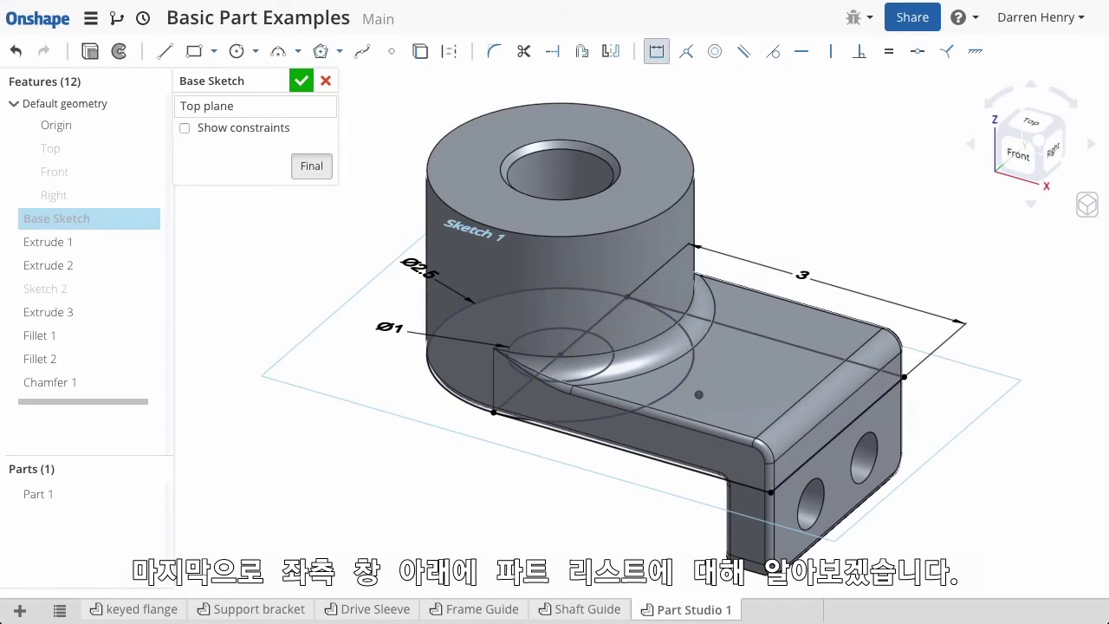
left_click(301, 81)
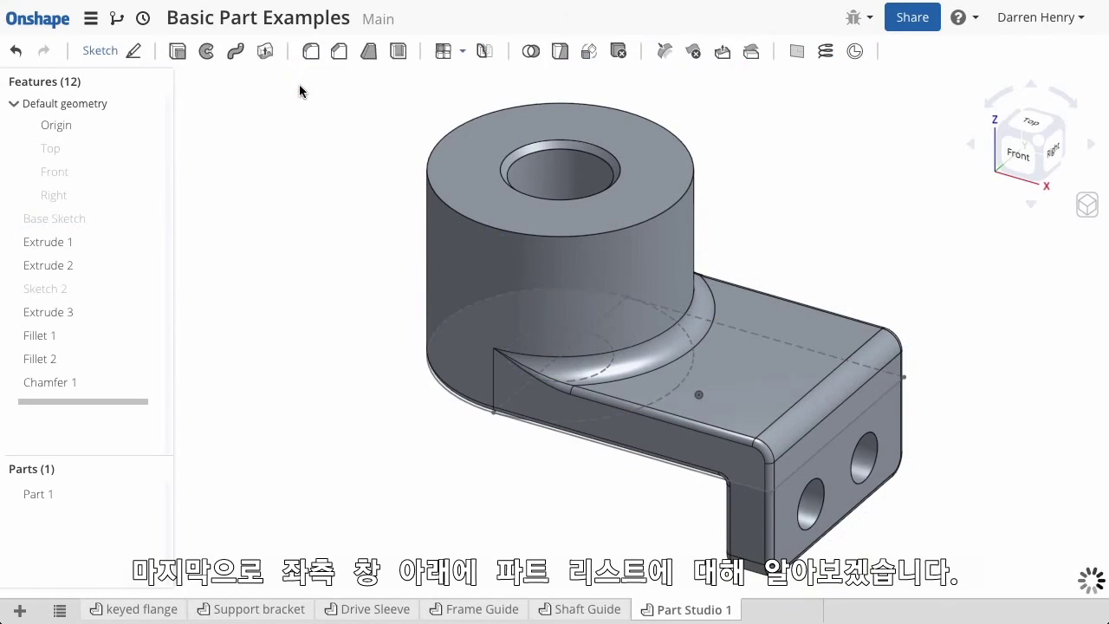
Step: Change Part 1's appearance to orange, colour f55e11 (RGB 245, 94, 17)
right_click(128, 493)
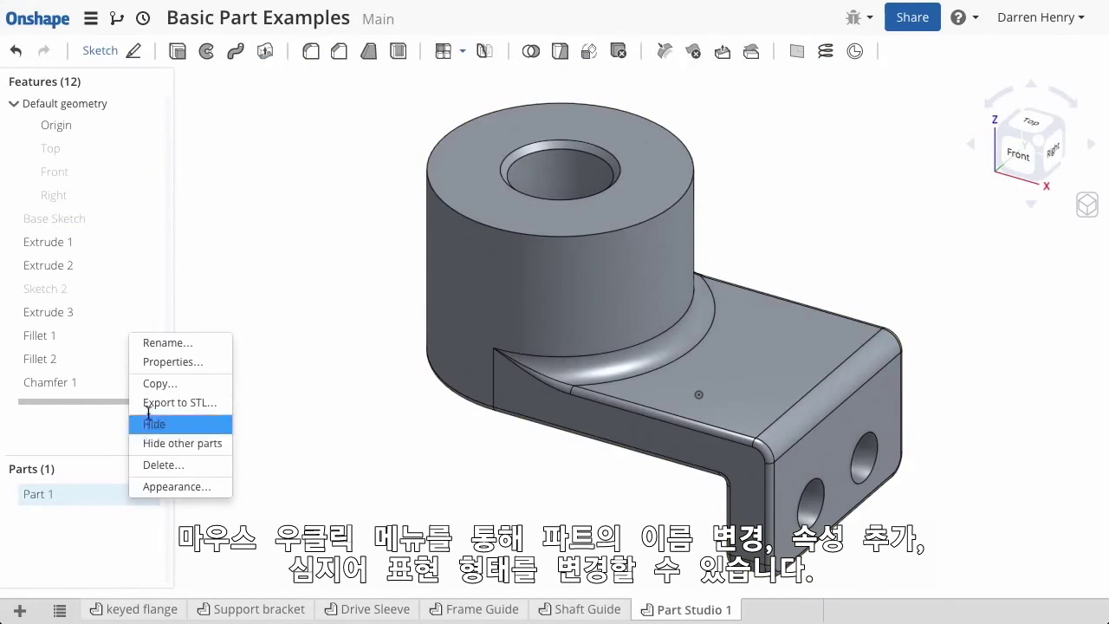
left_click(173, 486)
left_click_drag(319, 336, 326, 262)
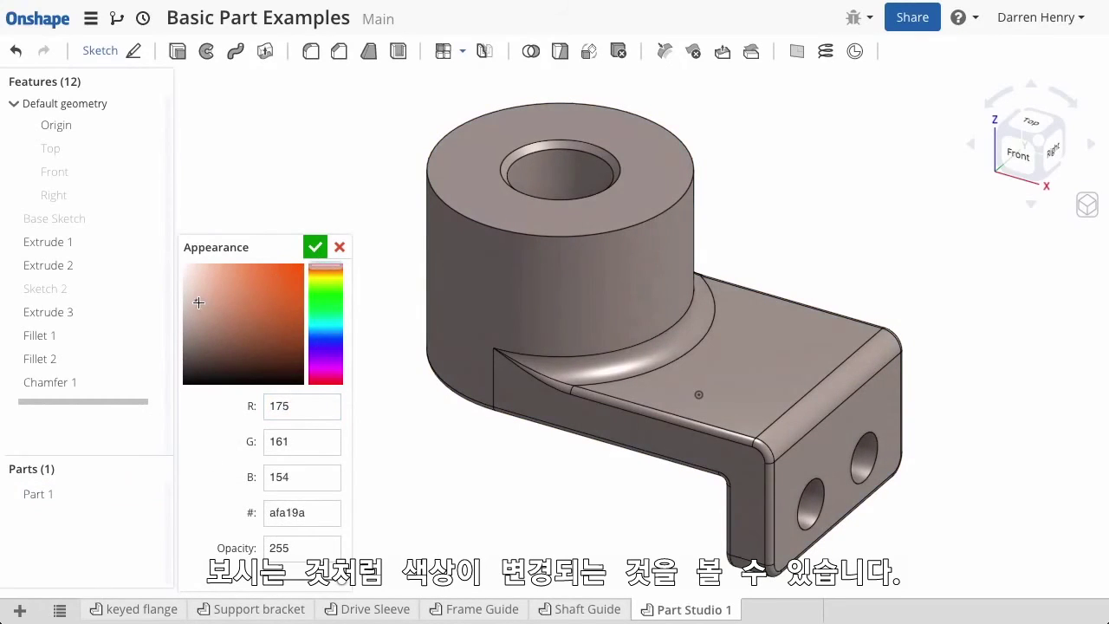
left_click_drag(199, 302, 296, 270)
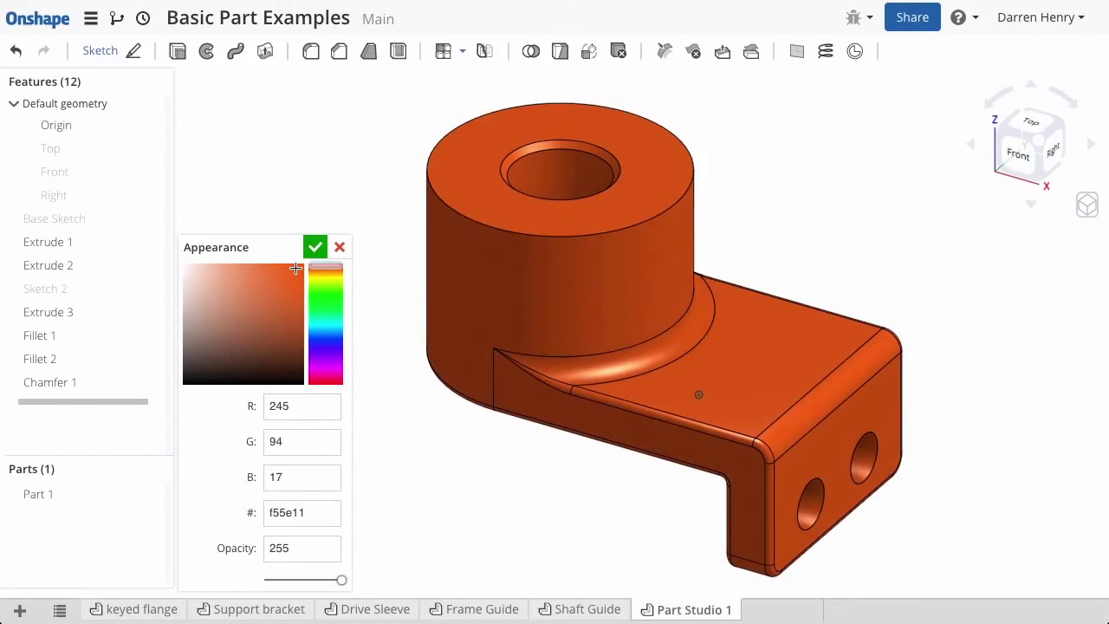
left_click(315, 248)
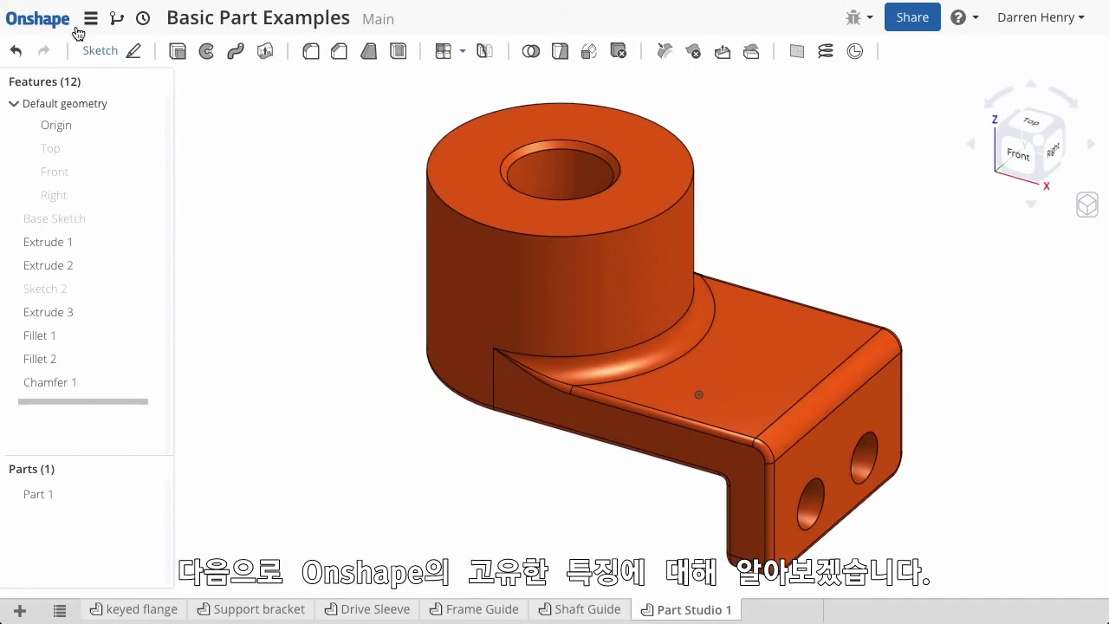
left_click(50, 19)
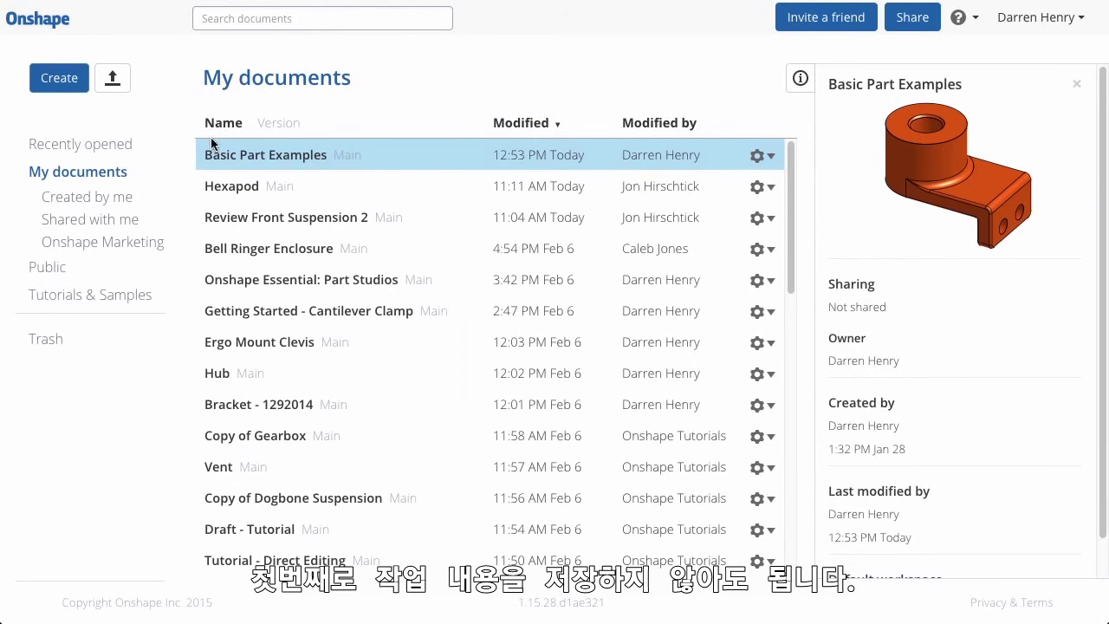
left_click(244, 157)
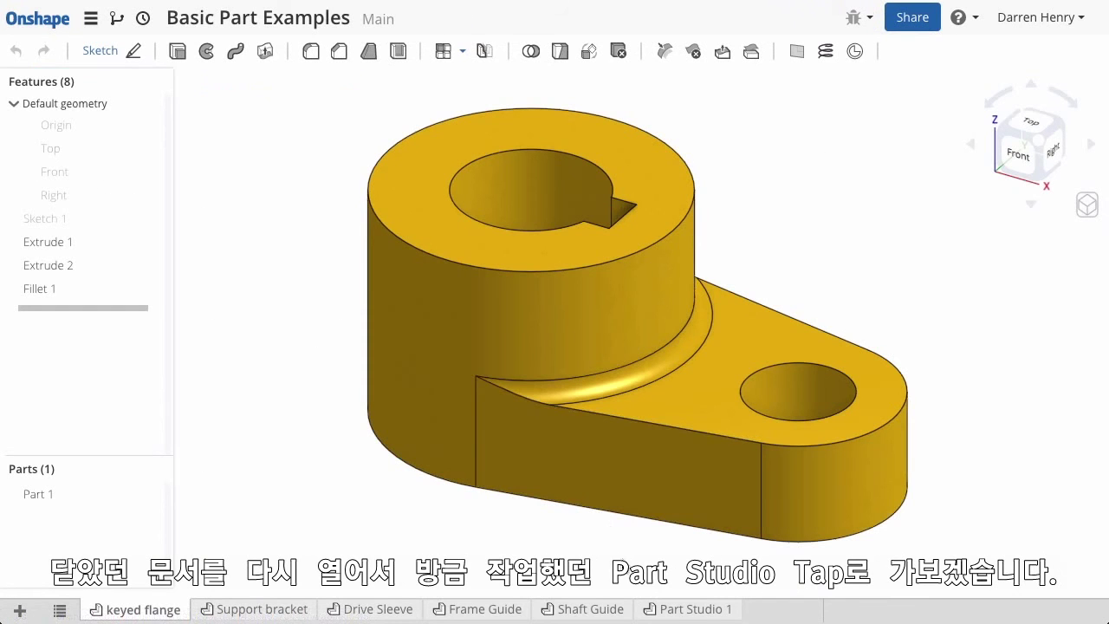
left_click(685, 613)
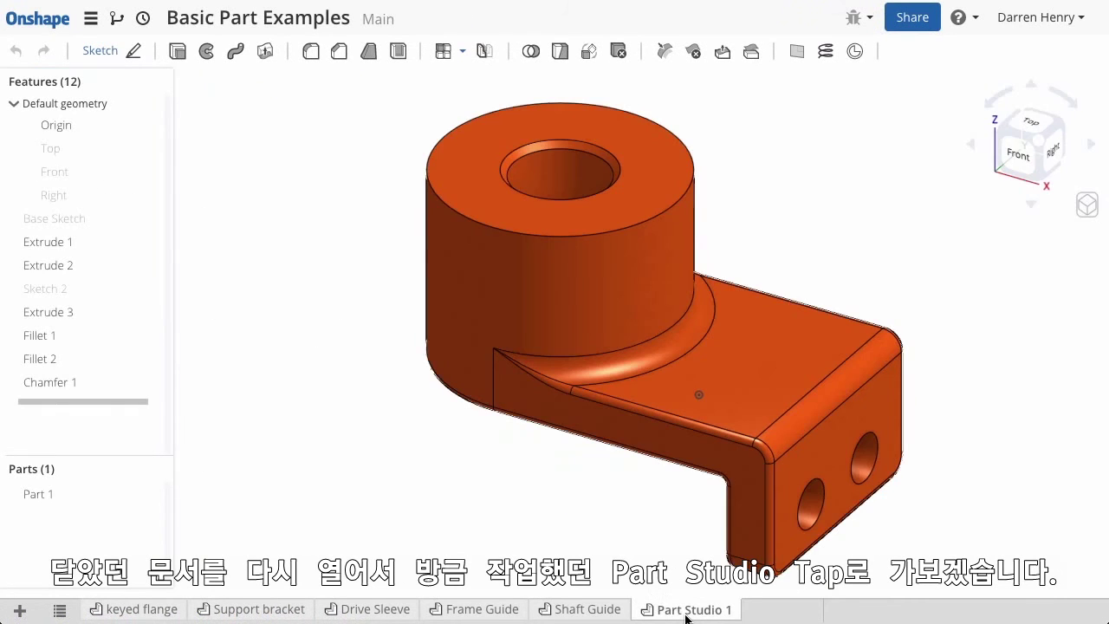
Step: Check the Fillet 2 entry's View/Restore options in the workspace history, then close the history
left_click(143, 18)
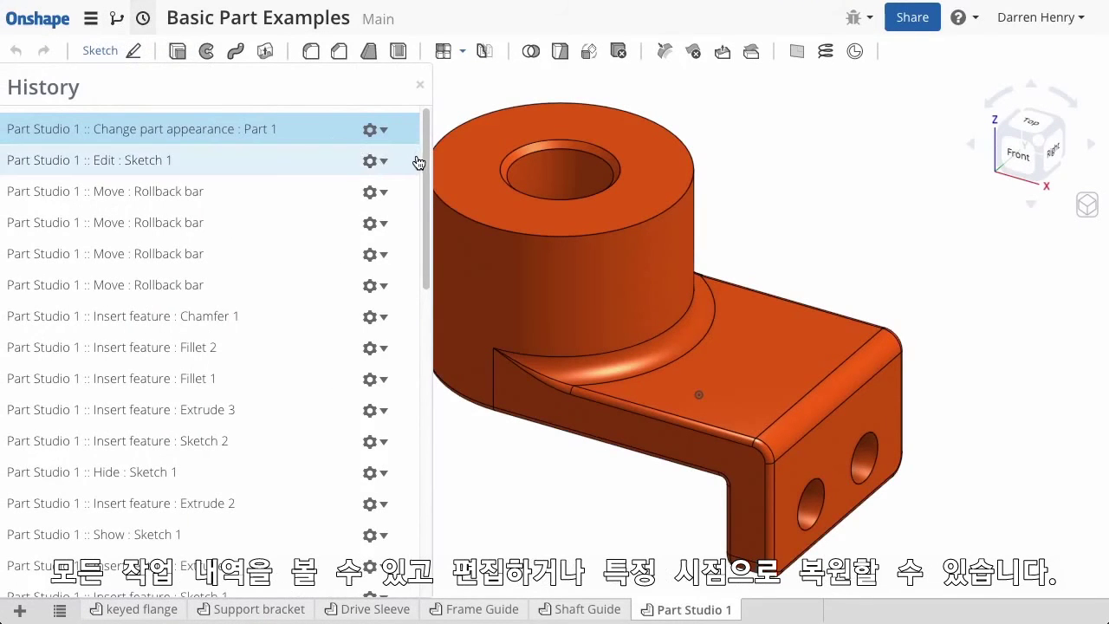
left_click(382, 348)
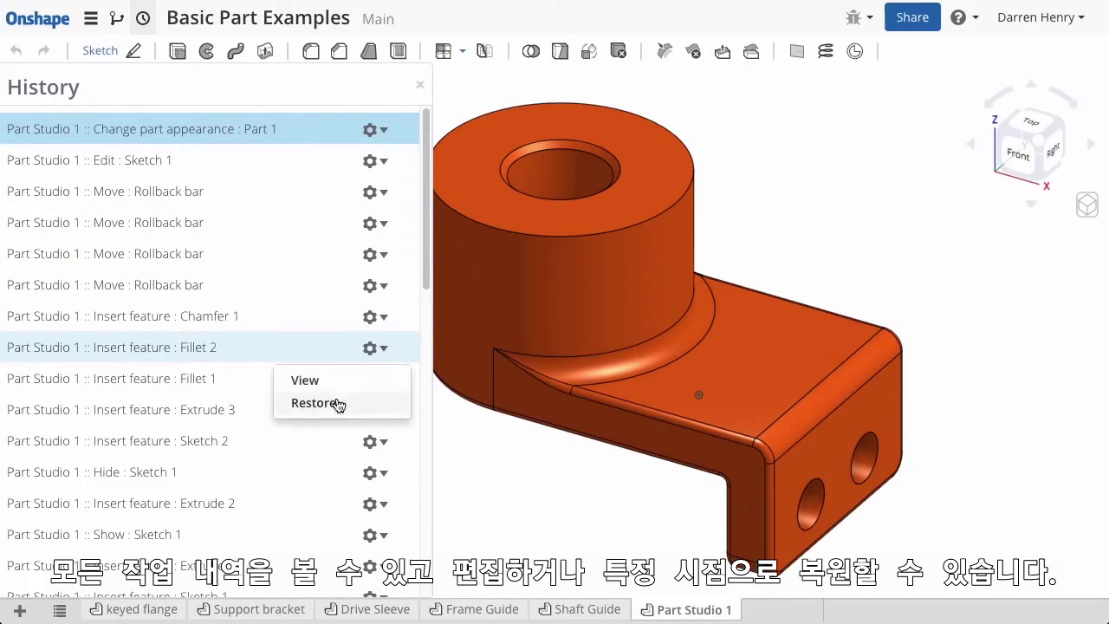
left_click(420, 84)
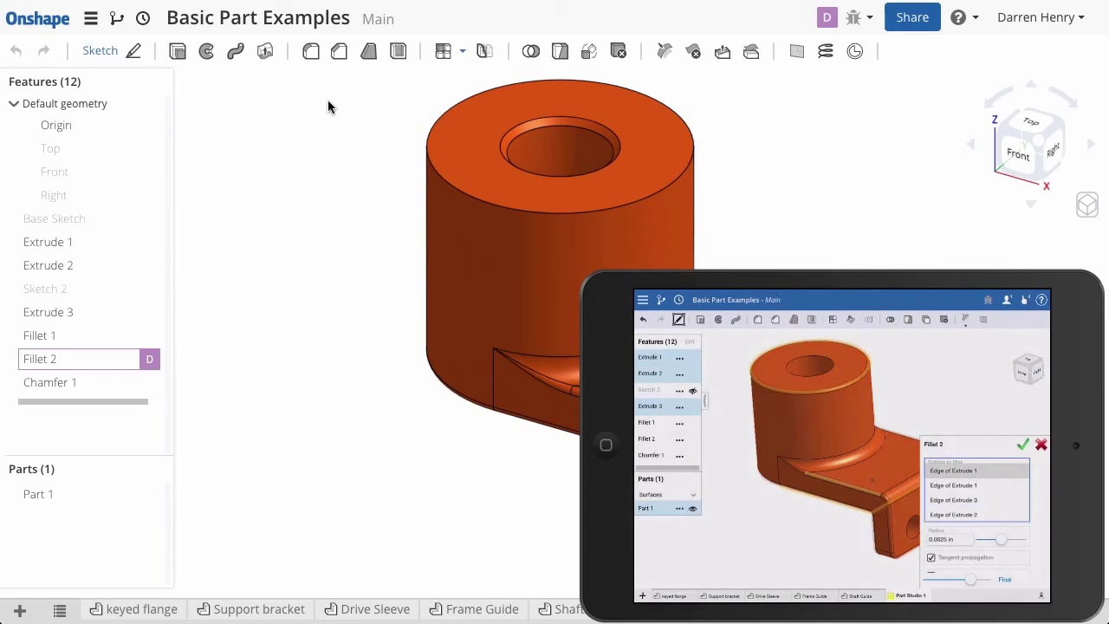
Step: Save a version named 'Release 2' described 'Edited boss height and added fillet'
left_click(119, 19)
left_click(216, 86)
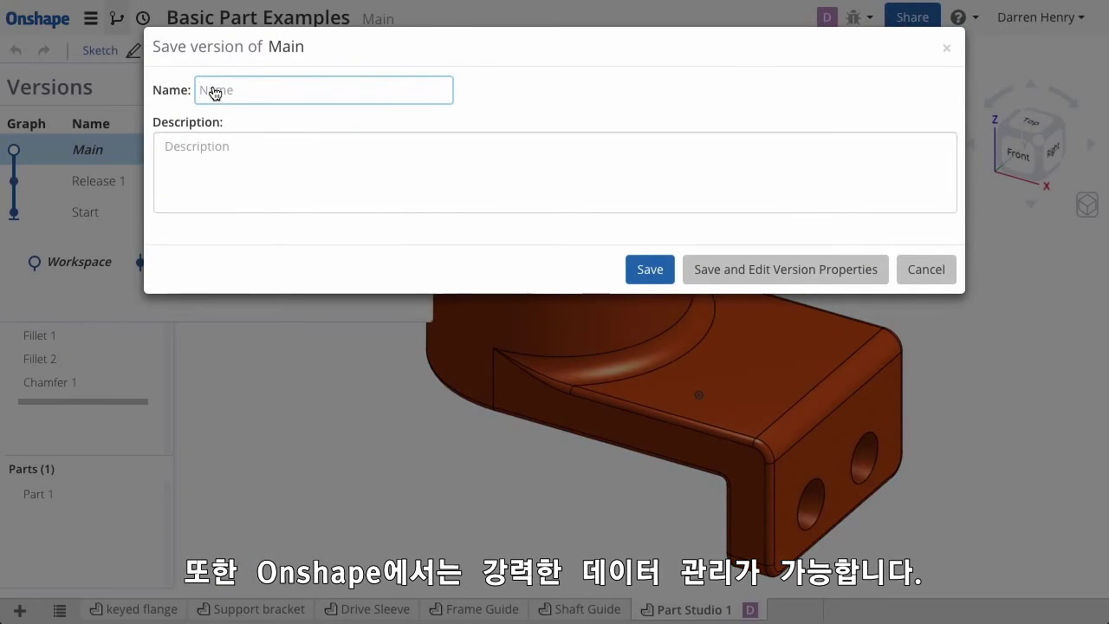
type("Release 2")
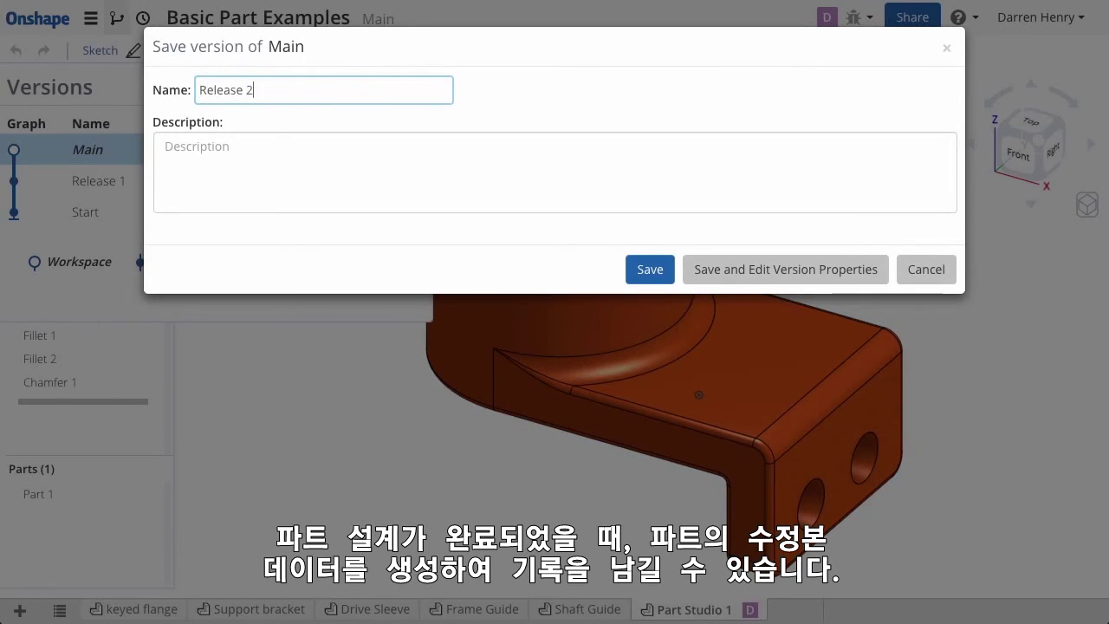
left_click(166, 148)
type("Edited boss height and added fillet")
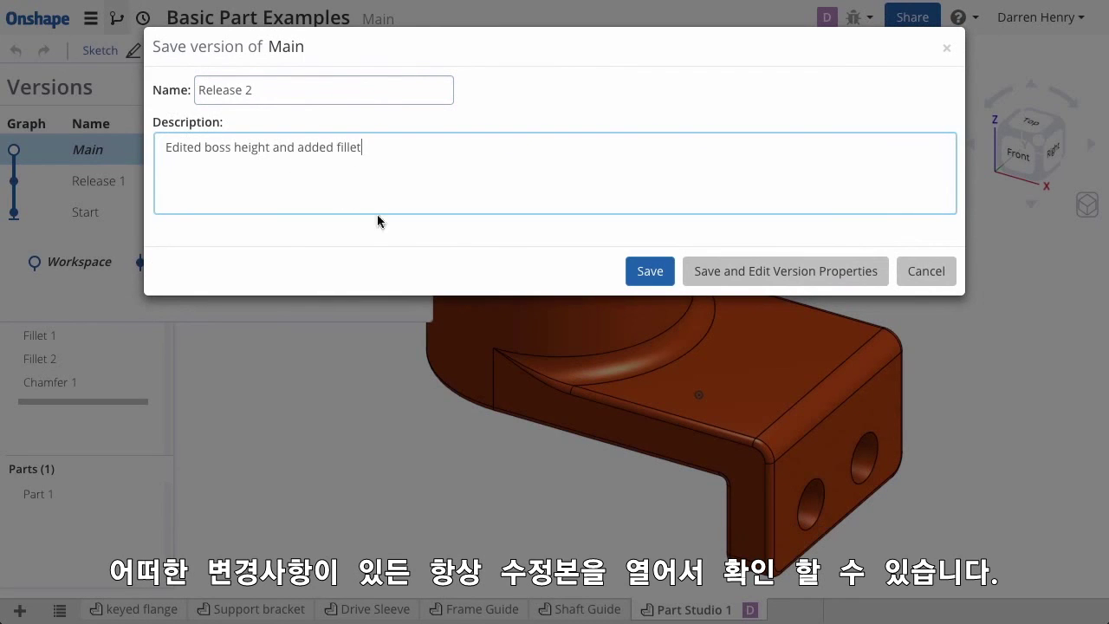
left_click(650, 270)
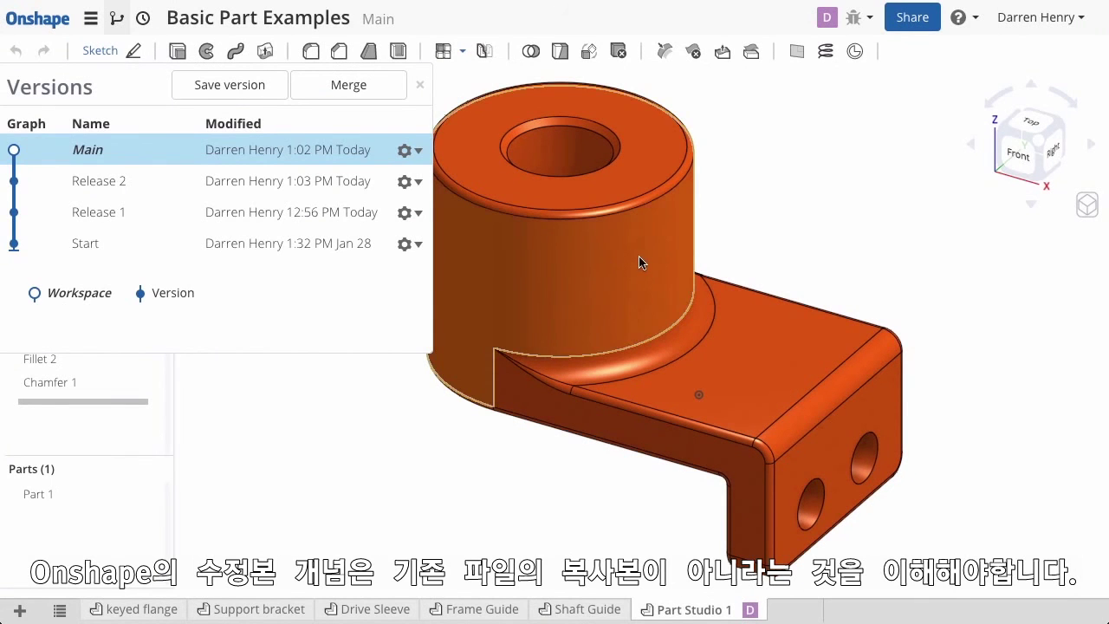
left_click(418, 87)
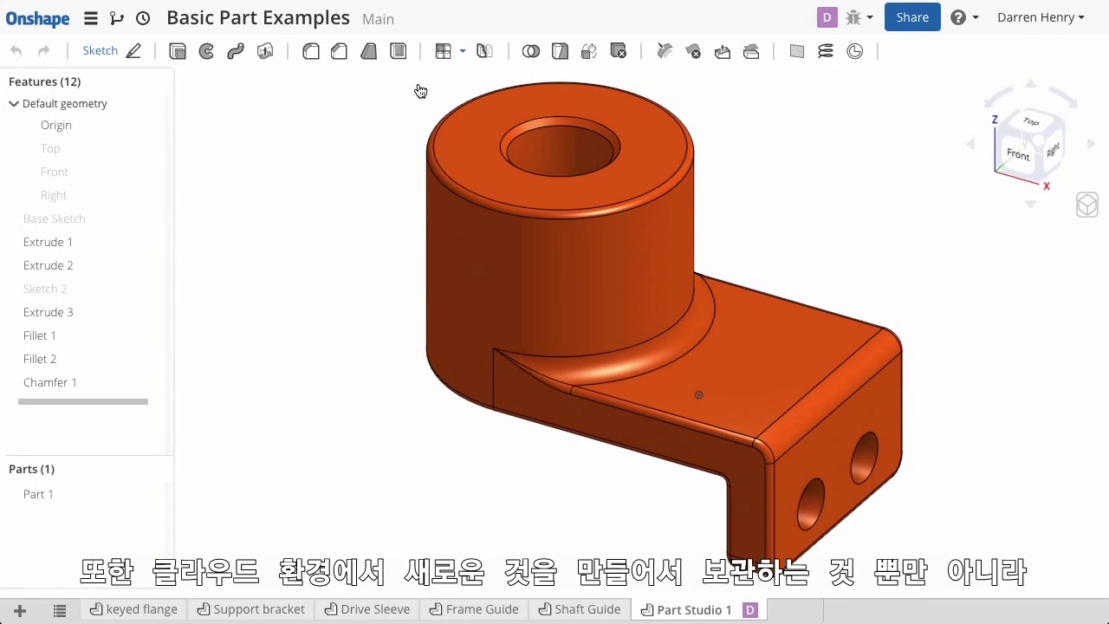